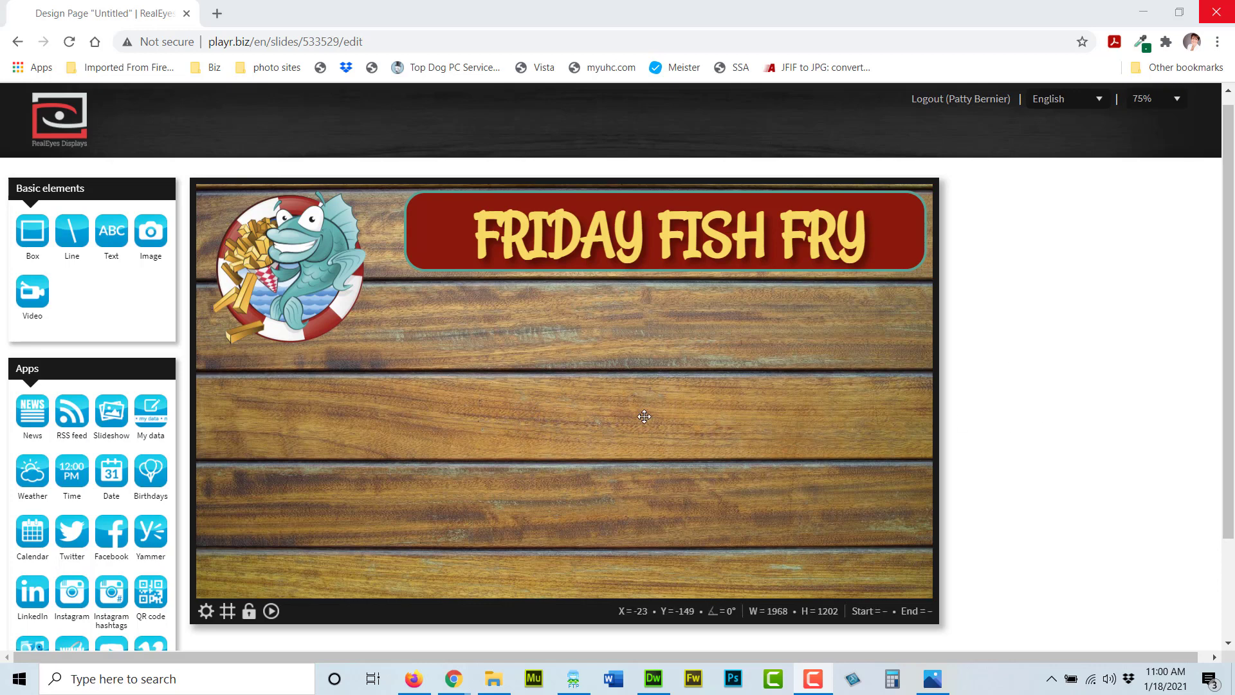
Step: Move the wood background down to about Y = -86 and shift the fish logo to about X = 31, Y = 17
{"action": "left_click_drag", "start_coordinate": [632, 371], "coordinate": [635, 399]}
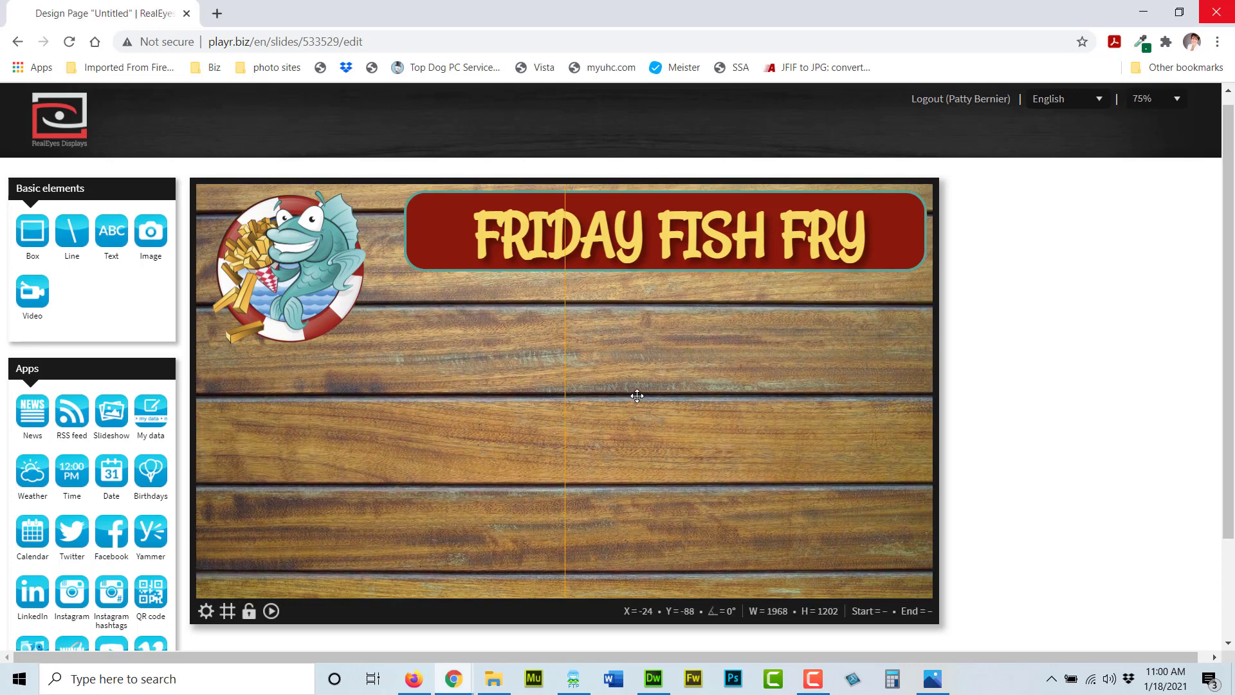
{"action": "left_click", "coordinate": [288, 279]}
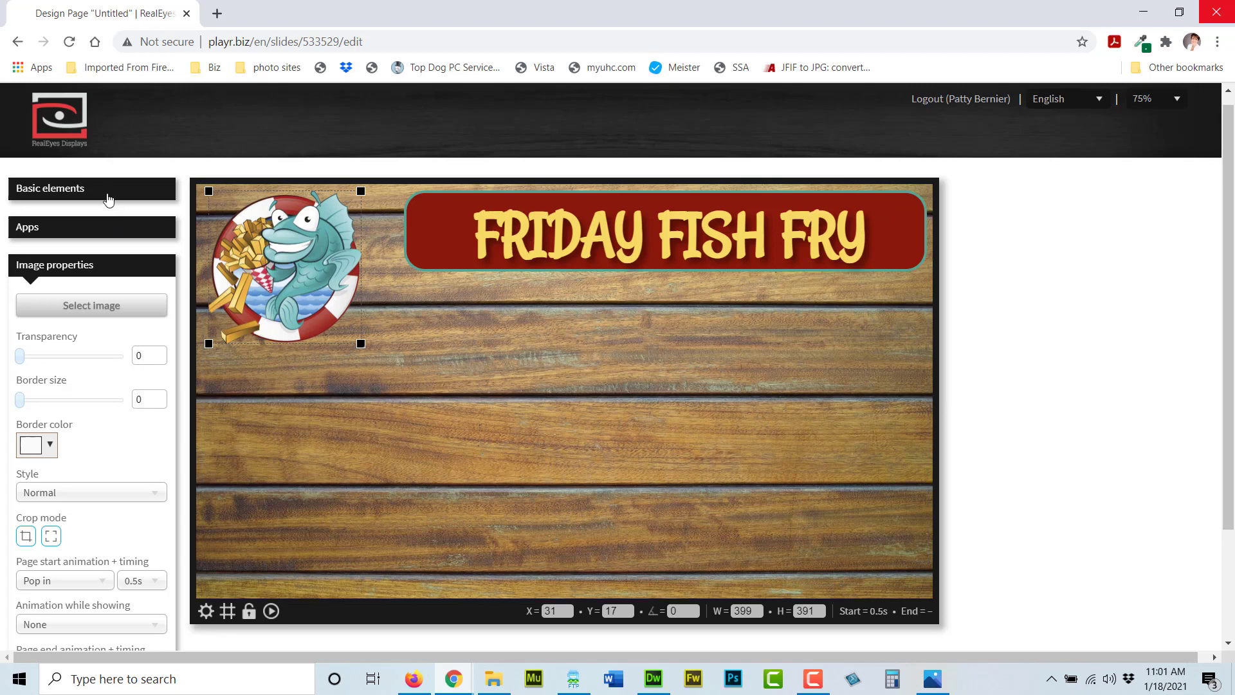
Step: Add a text element, place it below the banner at about X = 564, Y = 275, and widen it to about 1312 × 143
{"action": "left_click", "coordinate": [108, 199]}
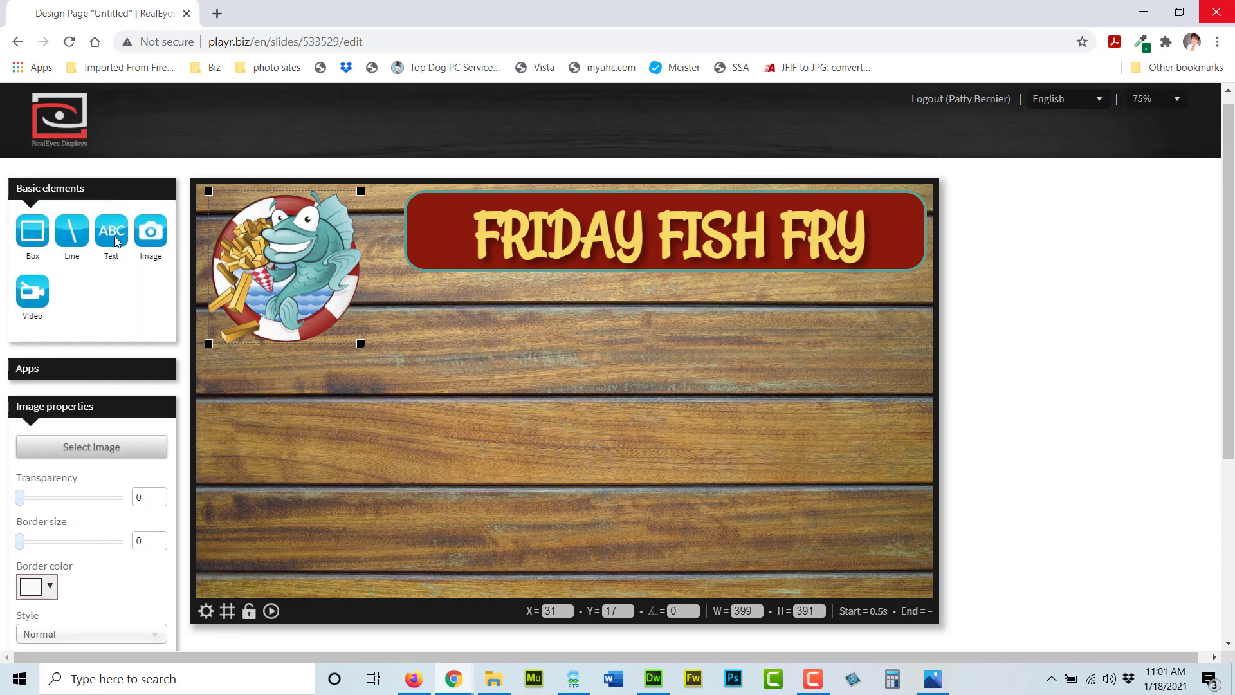
{"action": "left_click", "coordinate": [113, 236]}
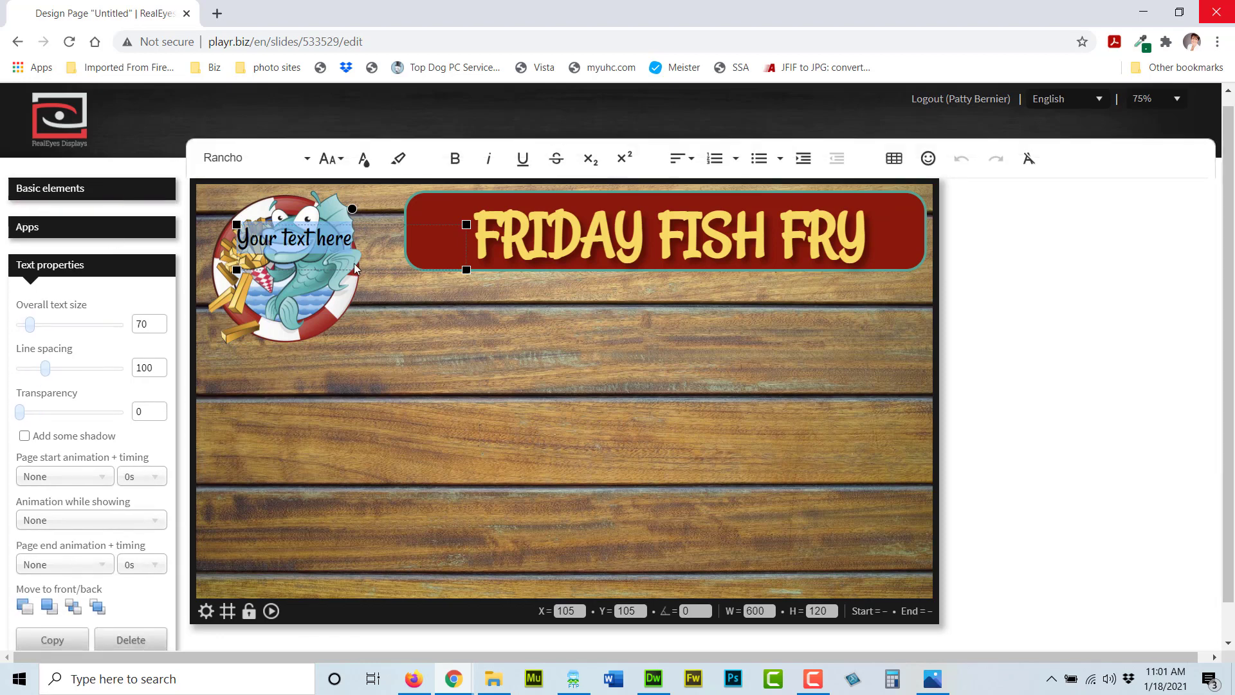
{"action": "left_click_drag", "start_coordinate": [375, 271], "coordinate": [555, 337]}
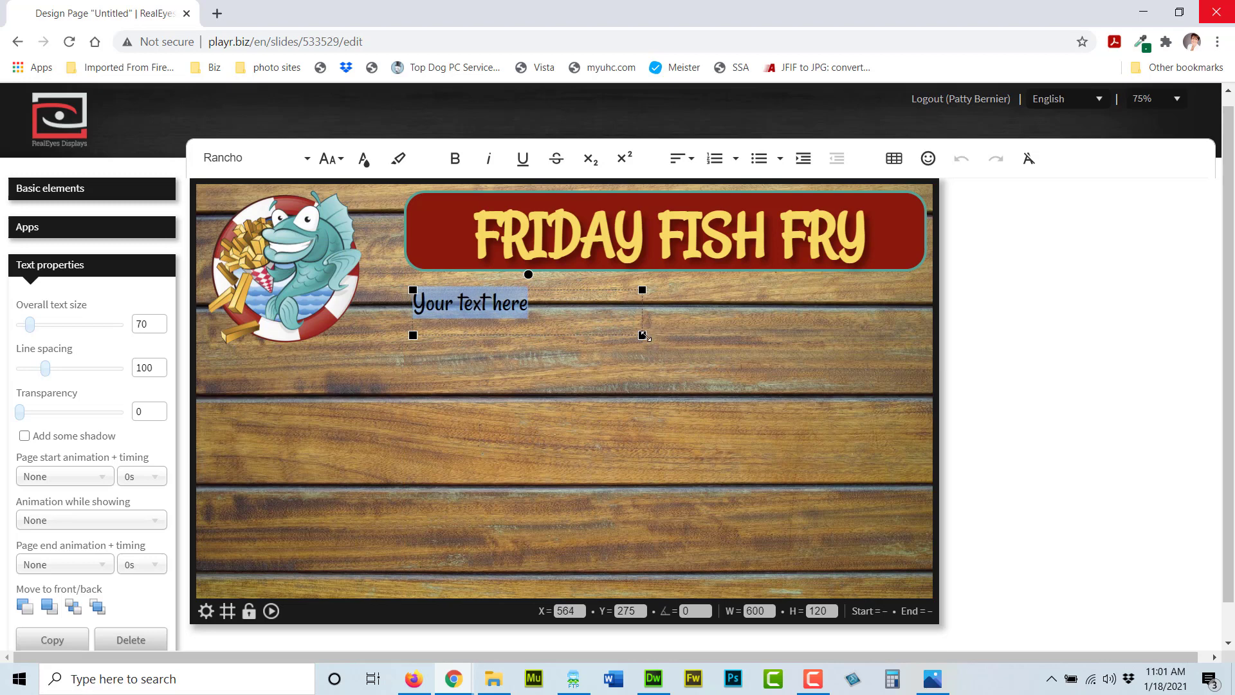
{"action": "left_click_drag", "start_coordinate": [644, 336], "coordinate": [919, 346]}
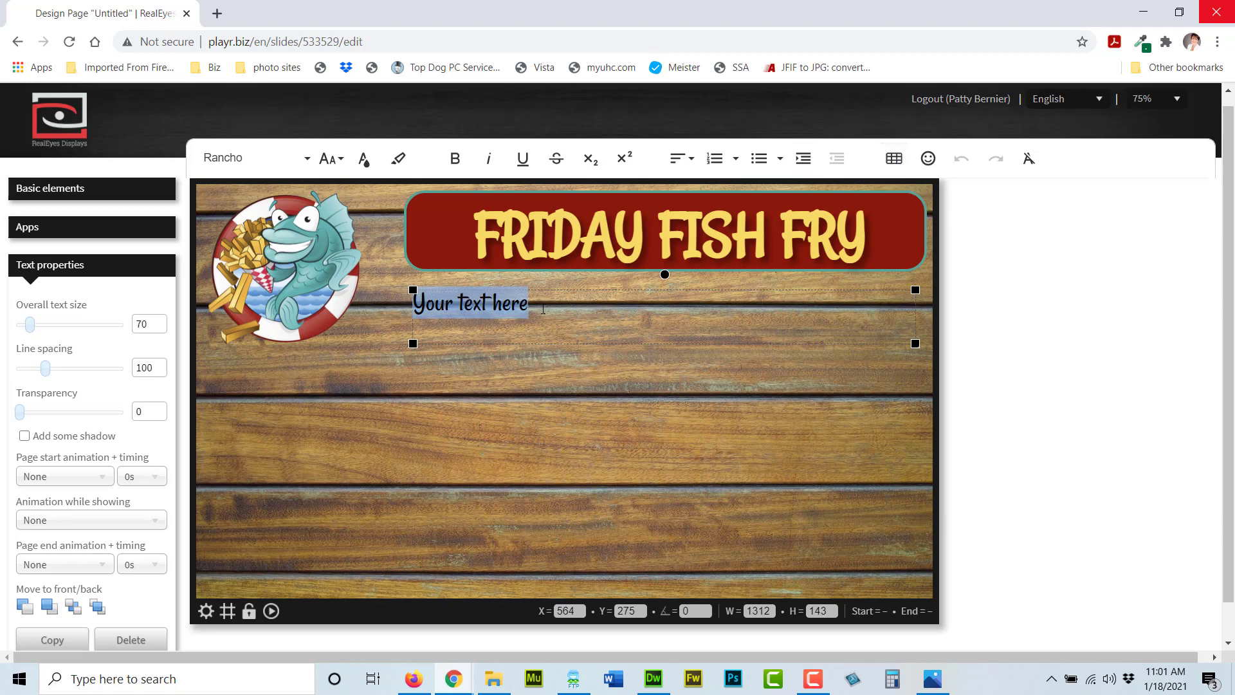
Step: Replace the placeholder text in the text box with a table of 6 rows and 2 columns
{"action": "left_click", "coordinate": [544, 297]}
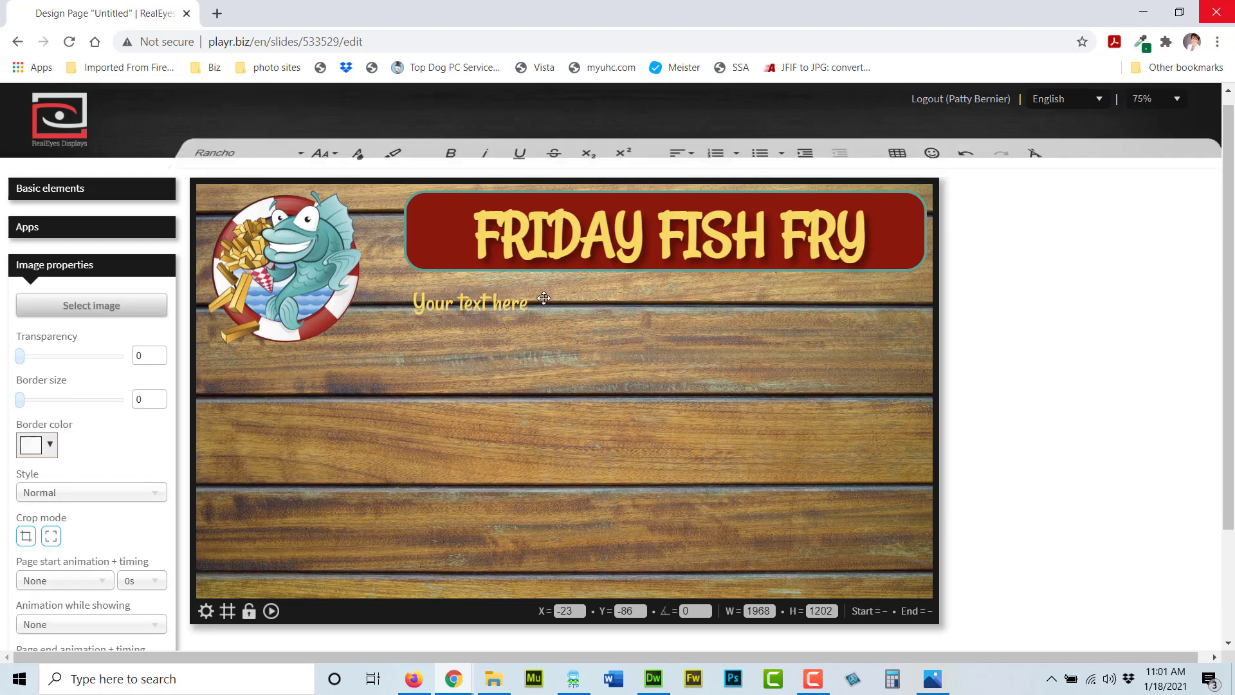
{"action": "left_click", "coordinate": [544, 298]}
{"action": "left_click_drag", "start_coordinate": [539, 304], "coordinate": [389, 318]}
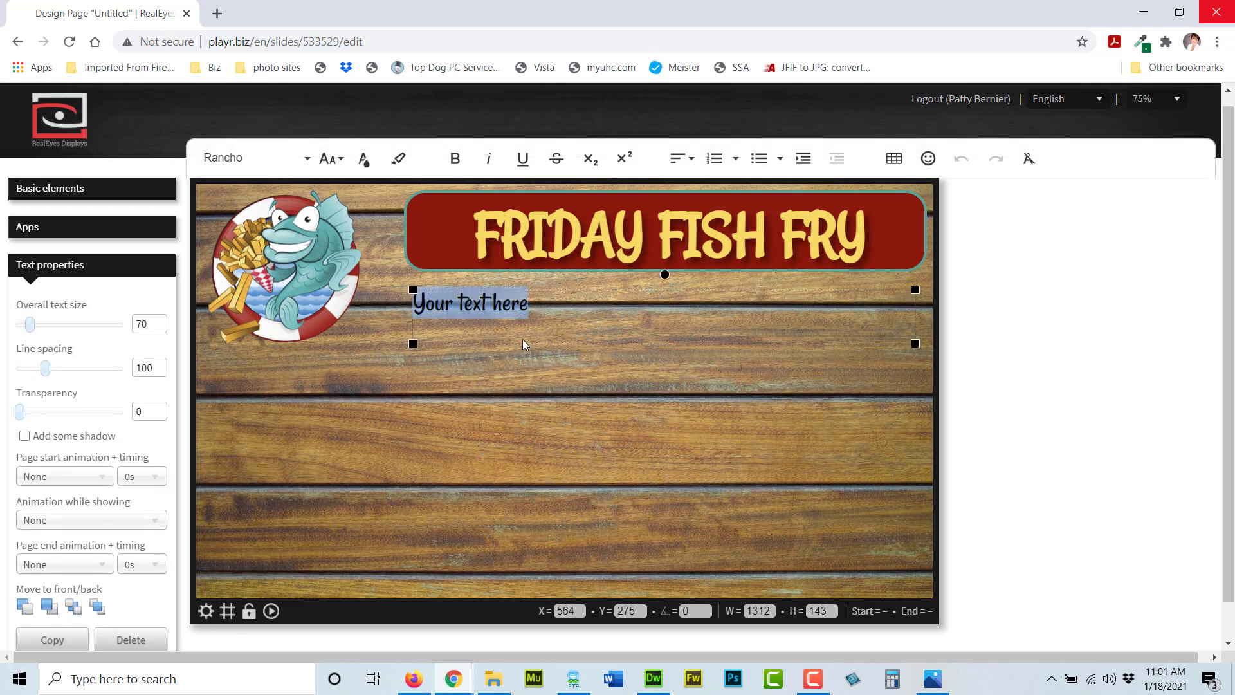
{"action": "key", "text": "Delete"}
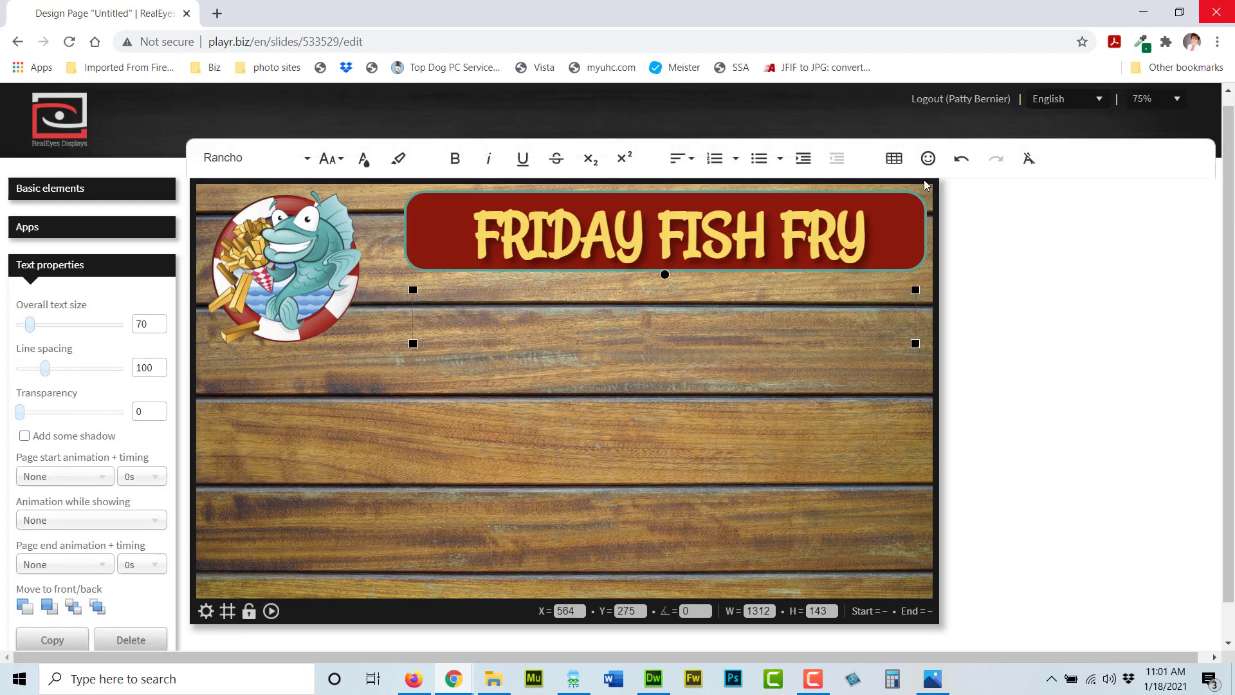
{"action": "left_click", "coordinate": [895, 158]}
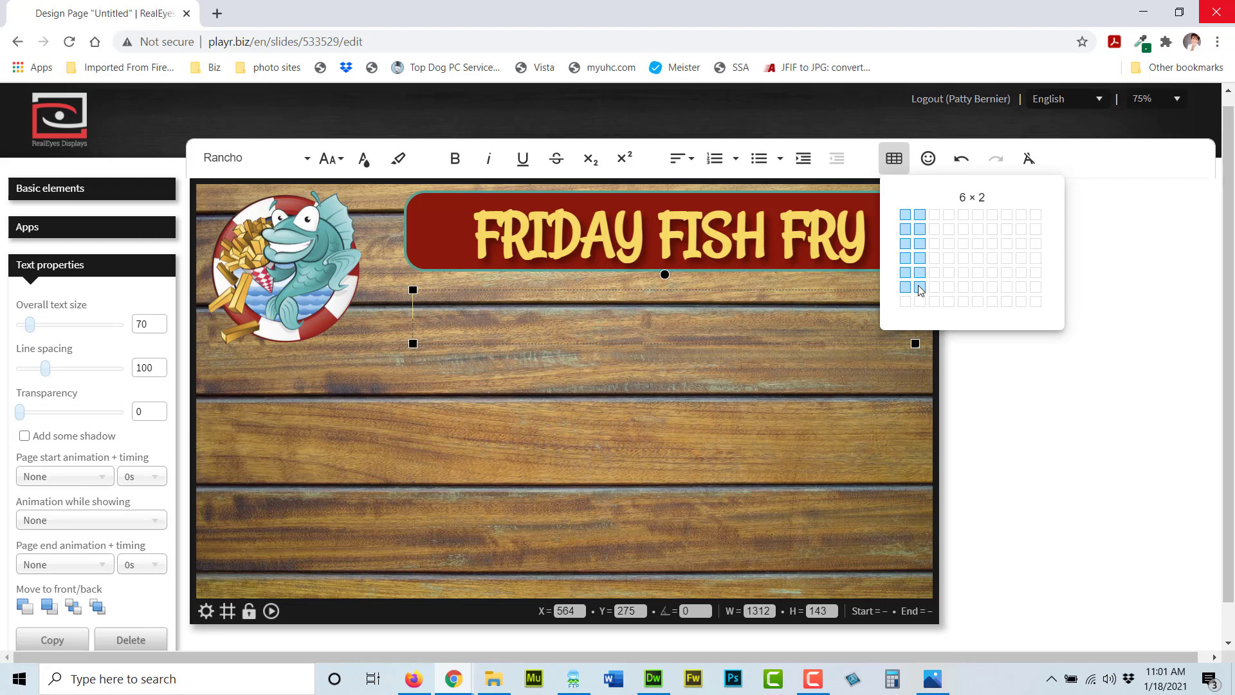
{"action": "left_click", "coordinate": [919, 290]}
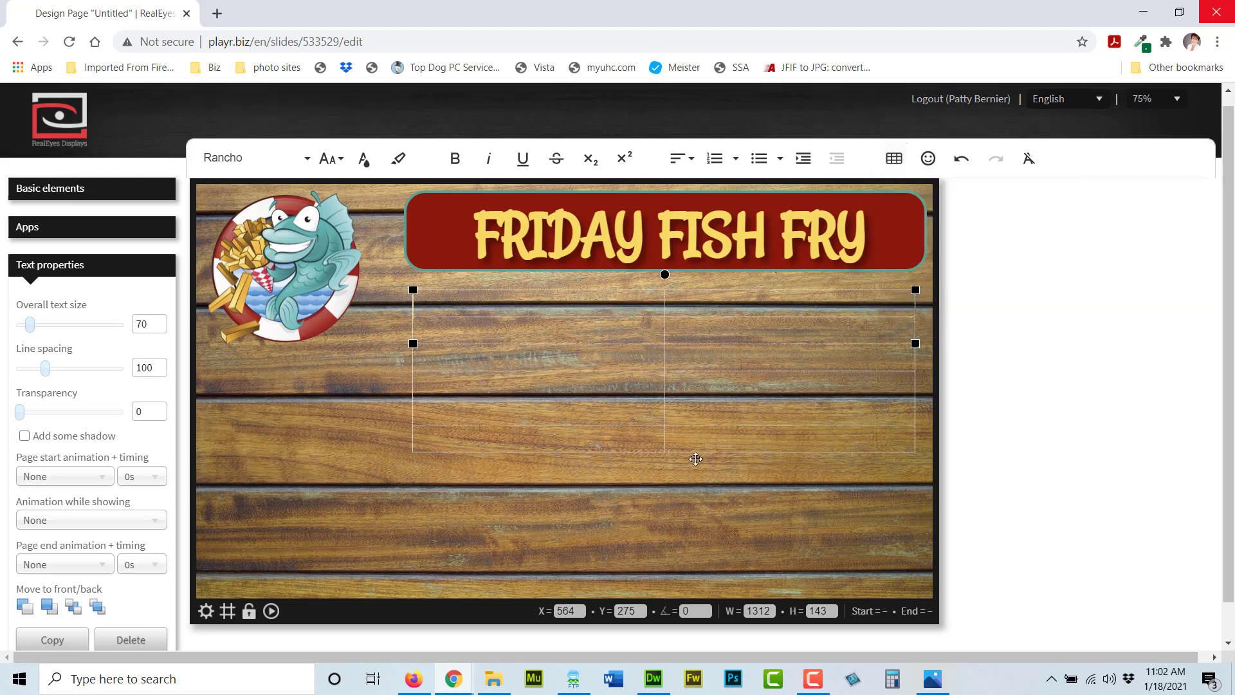
Step: Enlarge the text box to about 1308 × 734 and widen the table's first column so the second is narrow
{"action": "left_click_drag", "start_coordinate": [915, 344], "coordinate": [915, 568]}
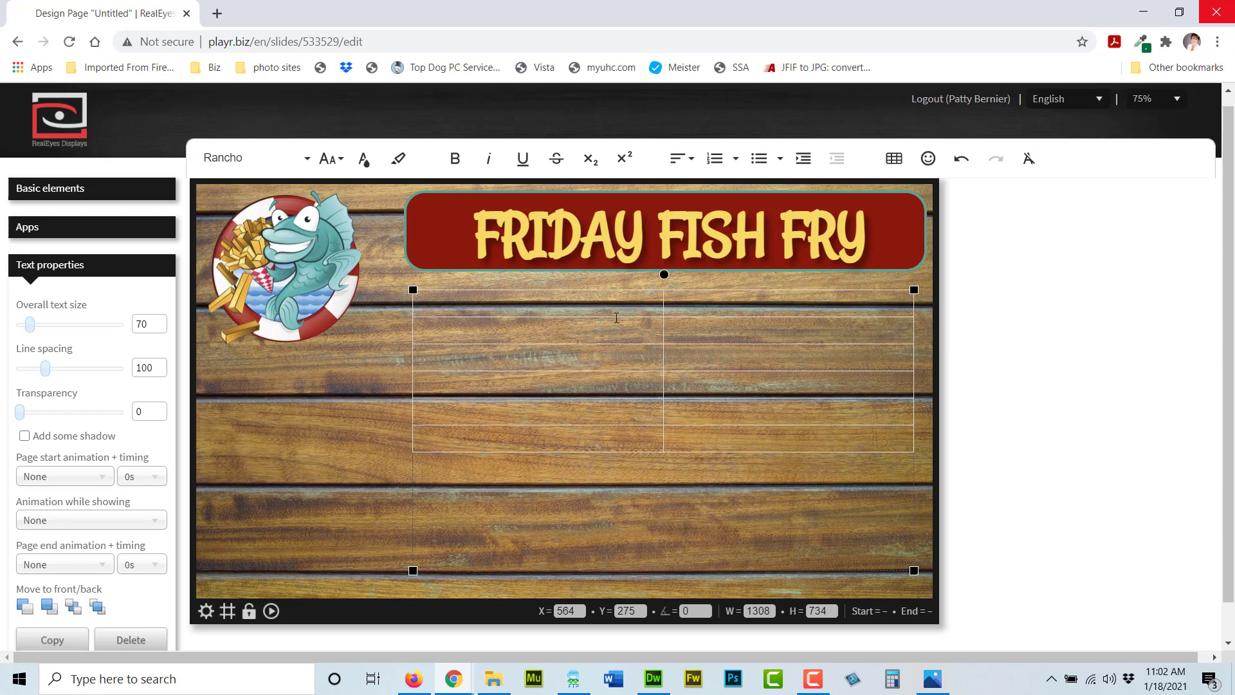
{"action": "left_click_drag", "start_coordinate": [662, 333], "coordinate": [834, 340]}
Step: Add a header row to the table and remove it again
{"action": "left_click_drag", "start_coordinate": [618, 303], "coordinate": [559, 350]}
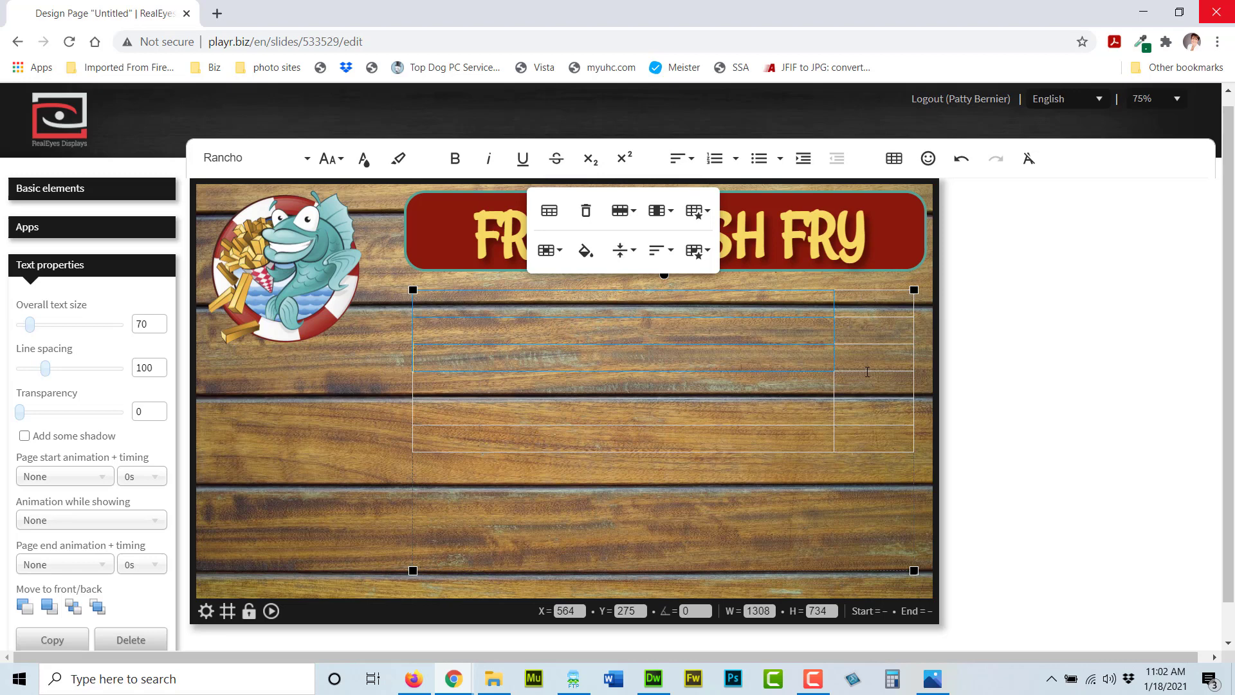
{"action": "left_click", "coordinate": [679, 382]}
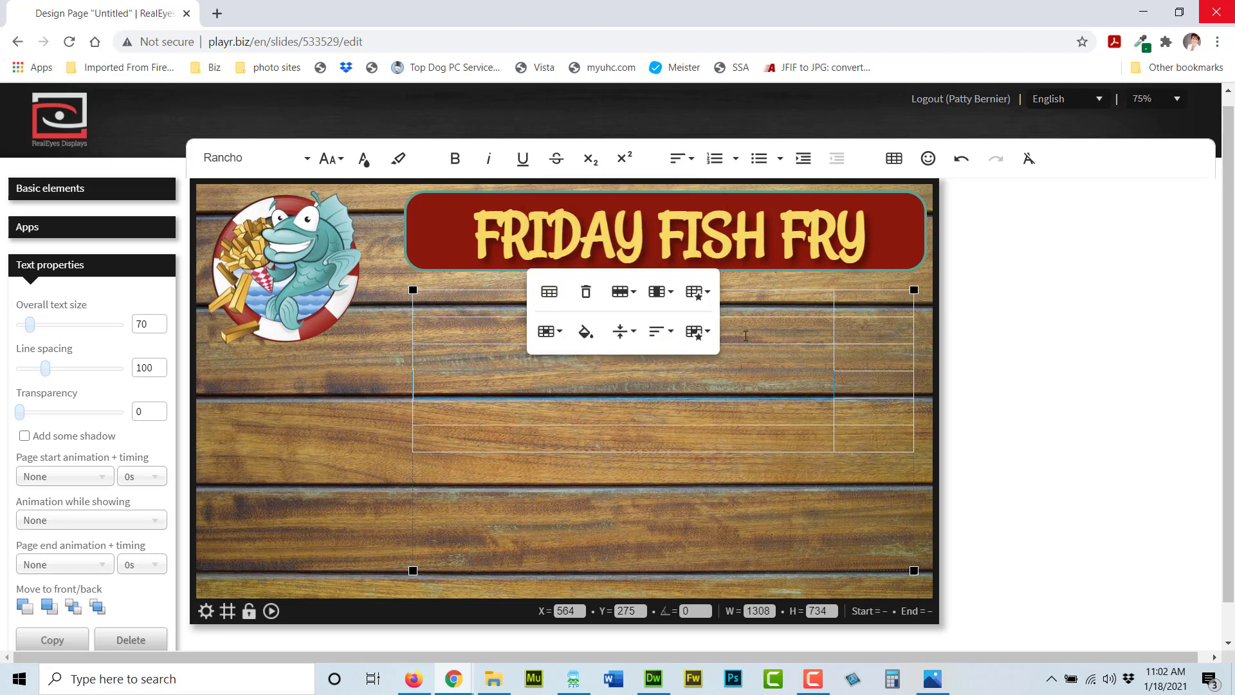
{"action": "left_click", "coordinate": [457, 303]}
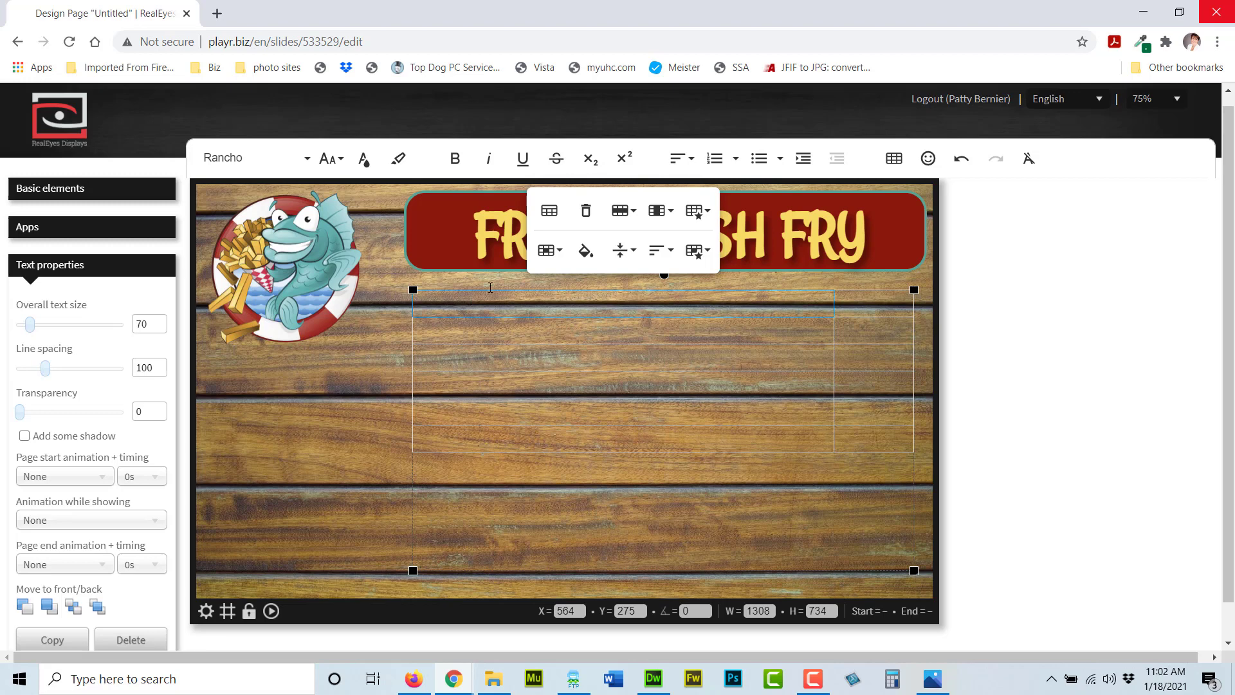
{"action": "left_click", "coordinate": [553, 214]}
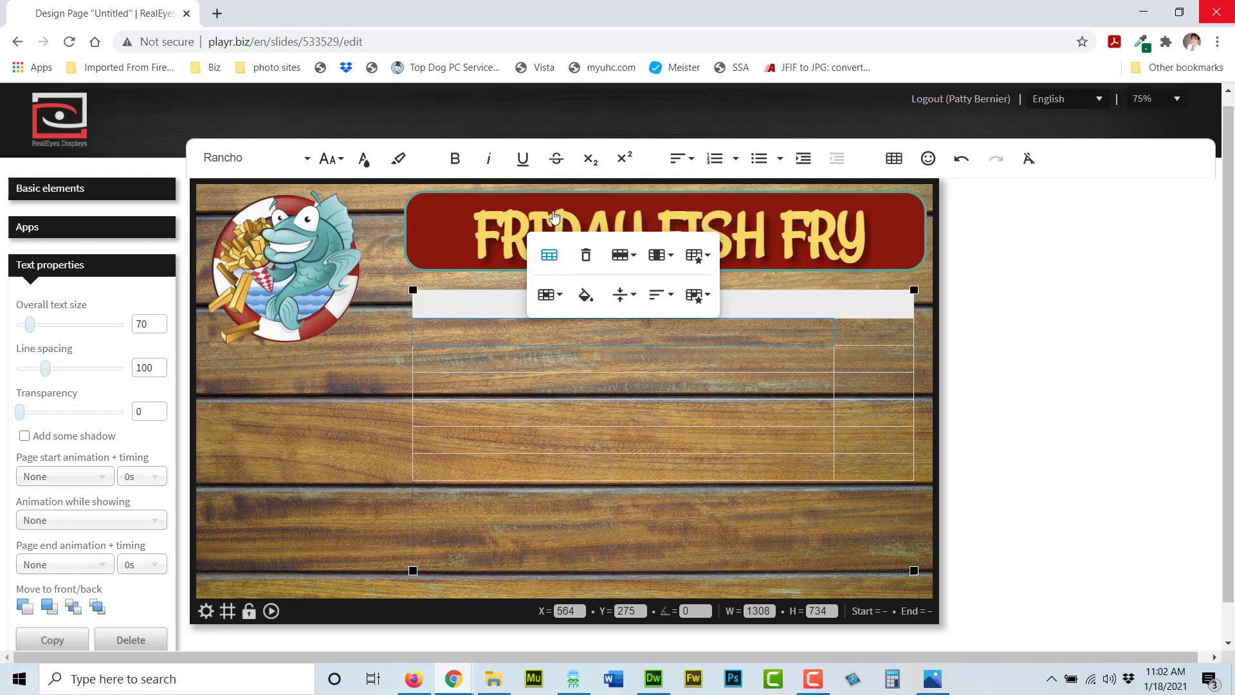
{"action": "left_click", "coordinate": [484, 304]}
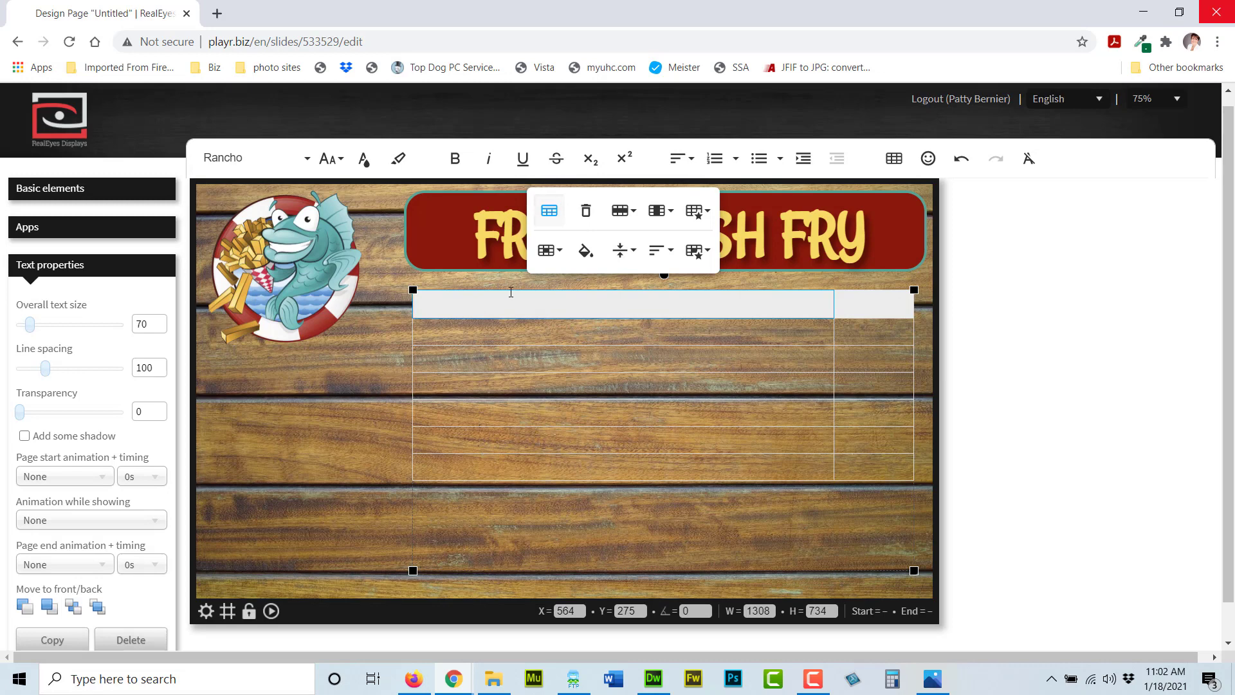
{"action": "left_click", "coordinate": [513, 306]}
{"action": "left_click", "coordinate": [482, 303]}
{"action": "left_click", "coordinate": [551, 213]}
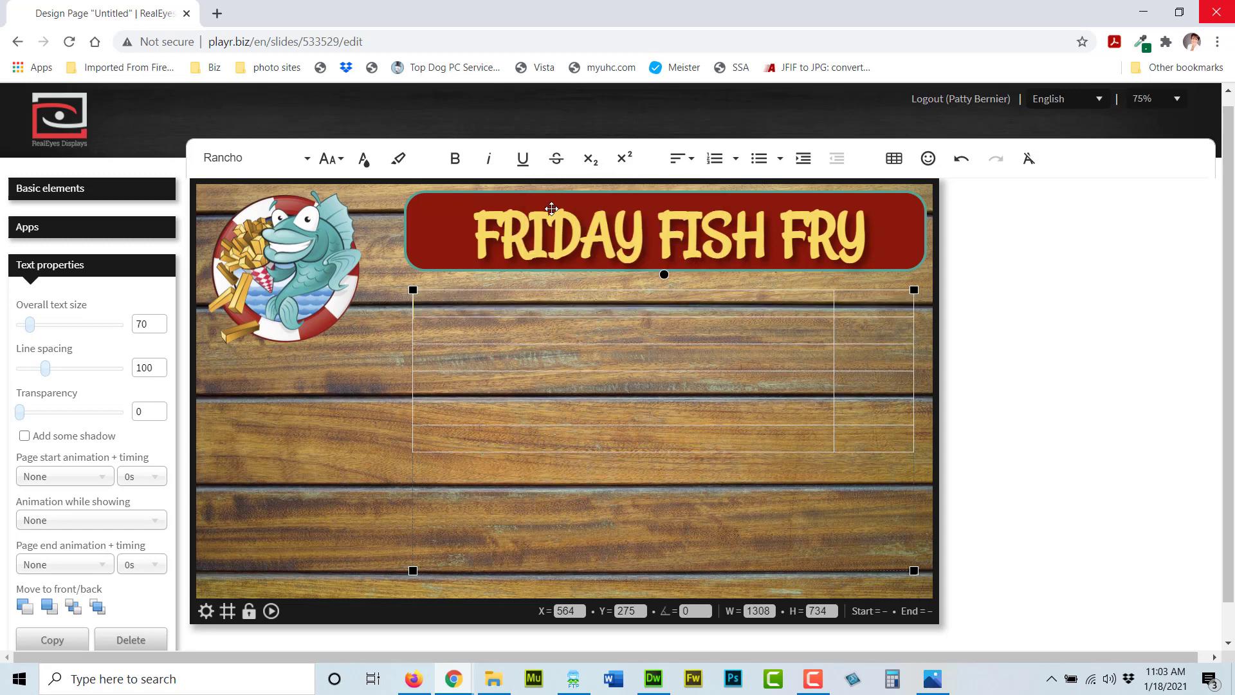
Step: Examine the table's row, column, border style, cell split, cell background and cell style options
{"action": "left_click", "coordinate": [841, 511]}
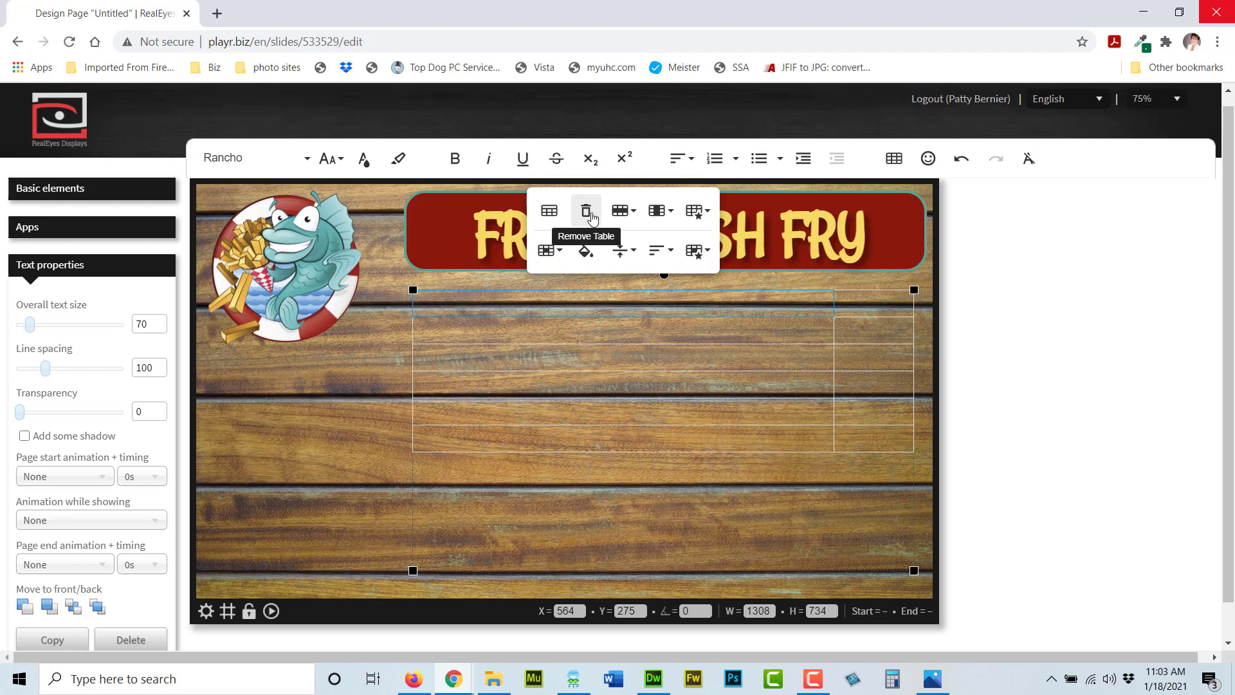
{"action": "left_click", "coordinate": [635, 217]}
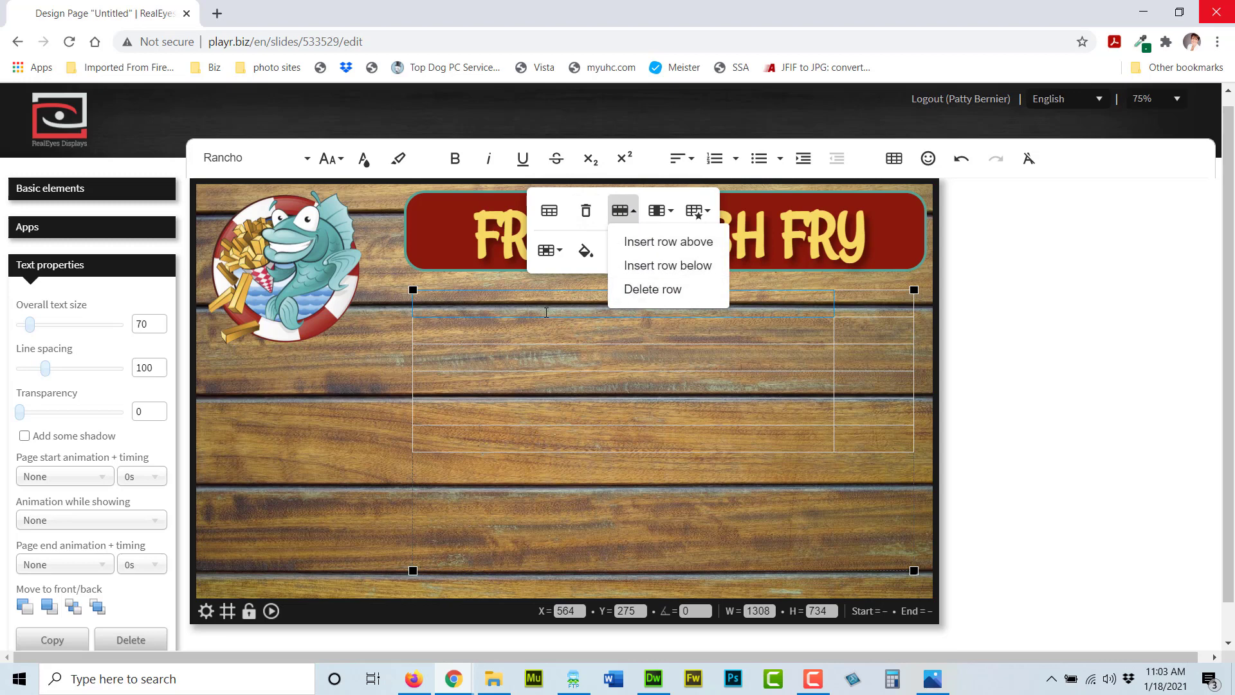
{"action": "left_click", "coordinate": [671, 213]}
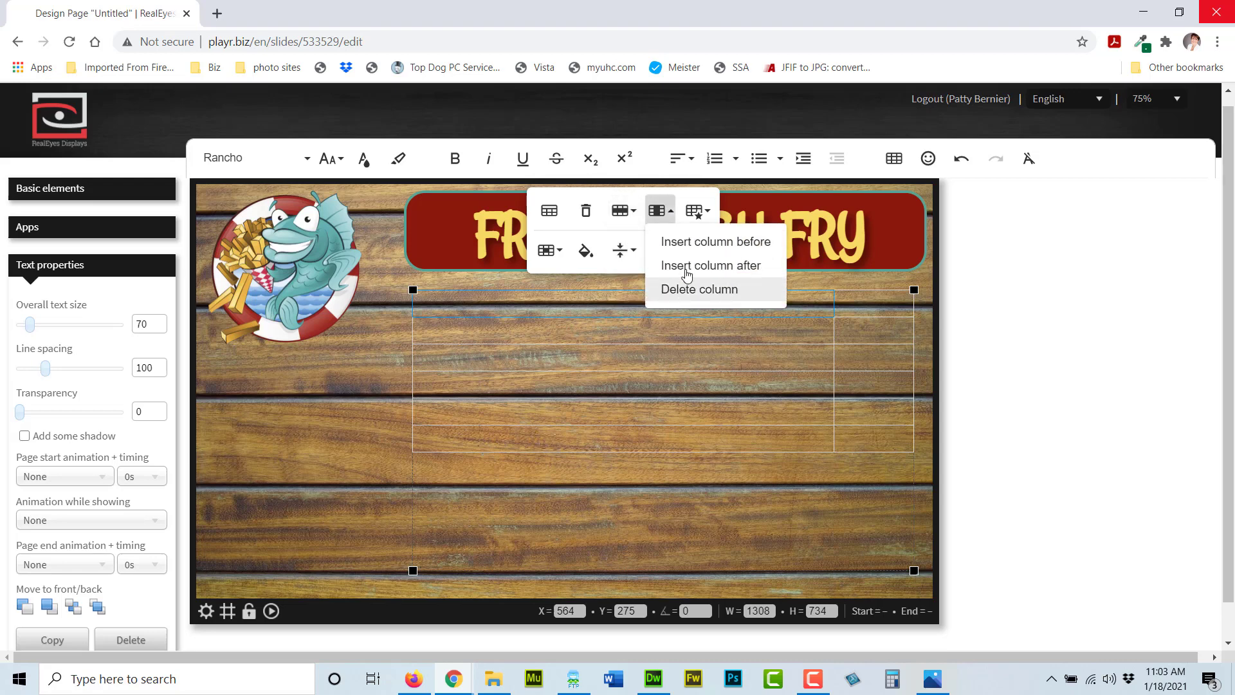
{"action": "left_click", "coordinate": [704, 214]}
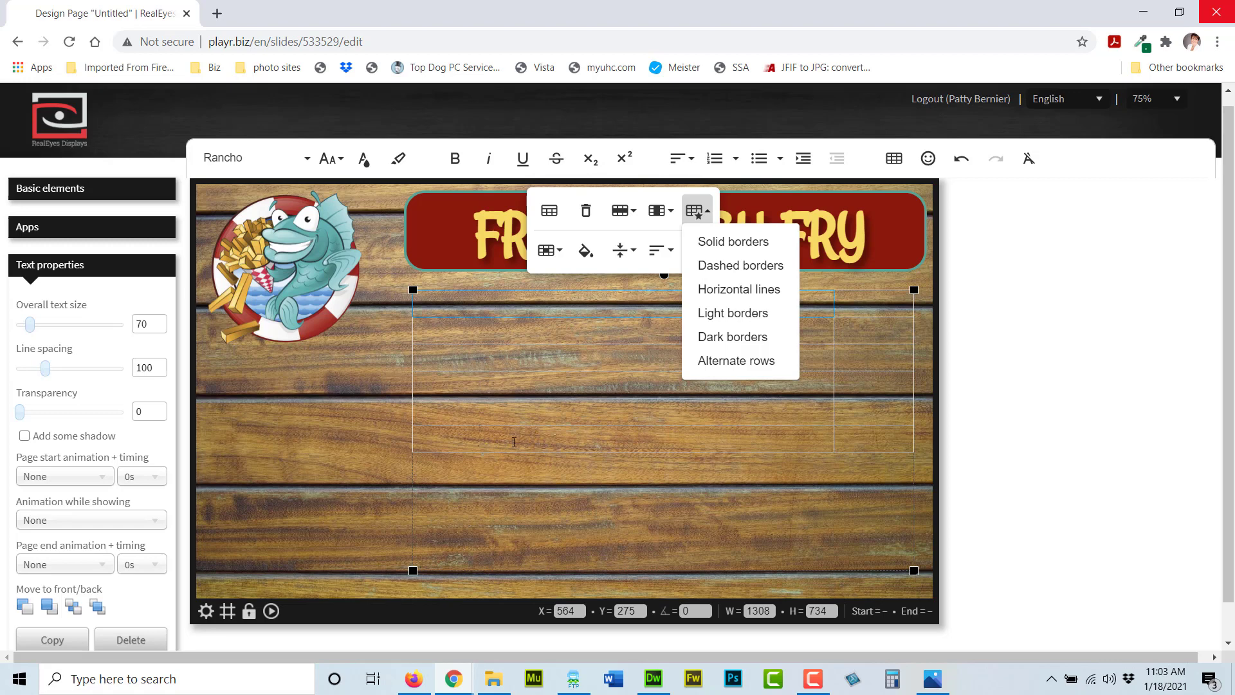
{"action": "left_click", "coordinate": [563, 254]}
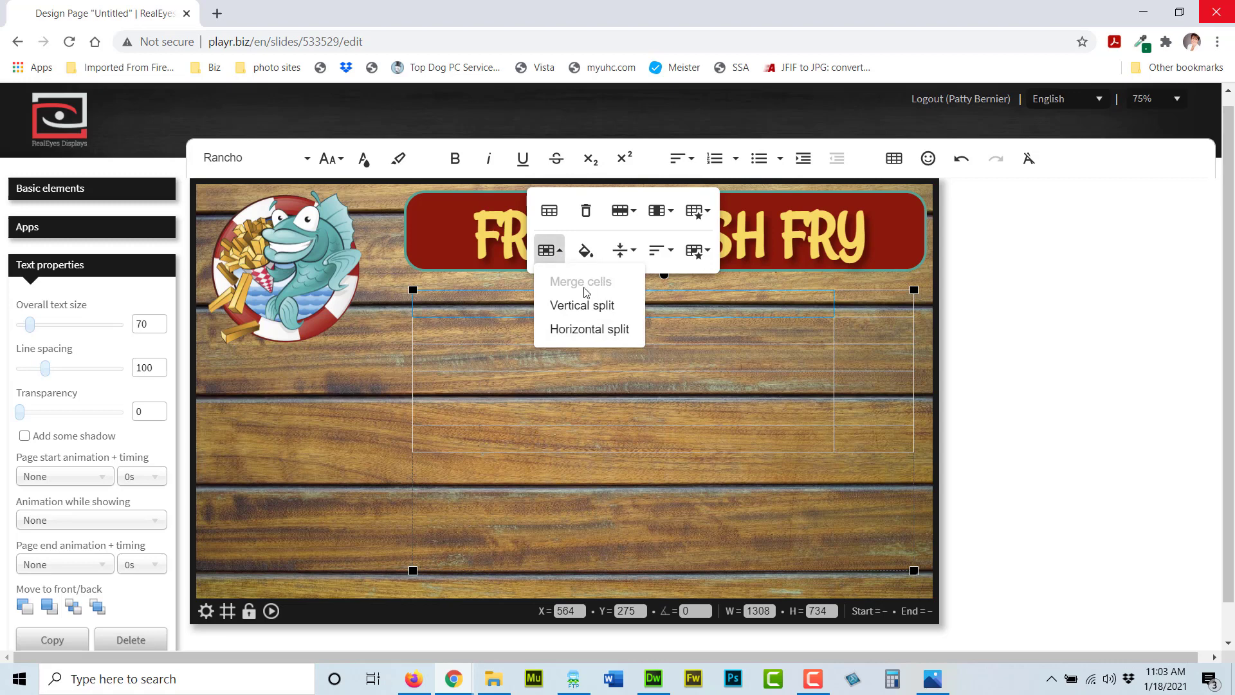
{"action": "left_click", "coordinate": [586, 252]}
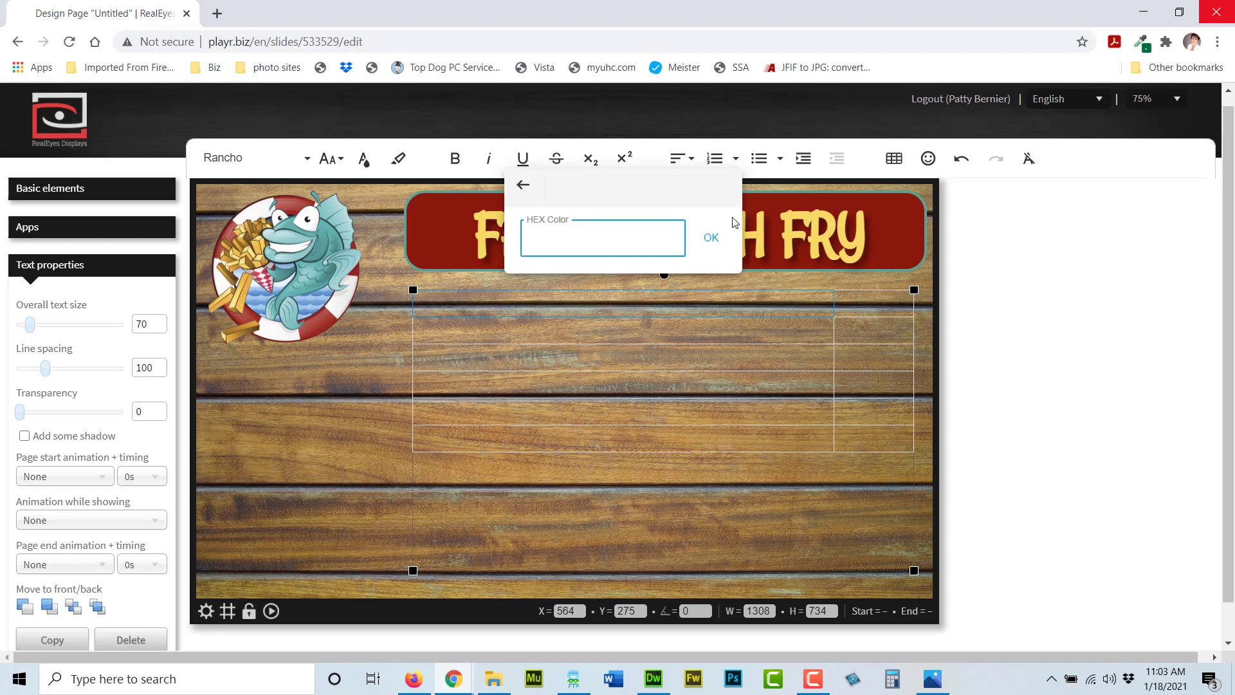
{"action": "left_click", "coordinate": [711, 238]}
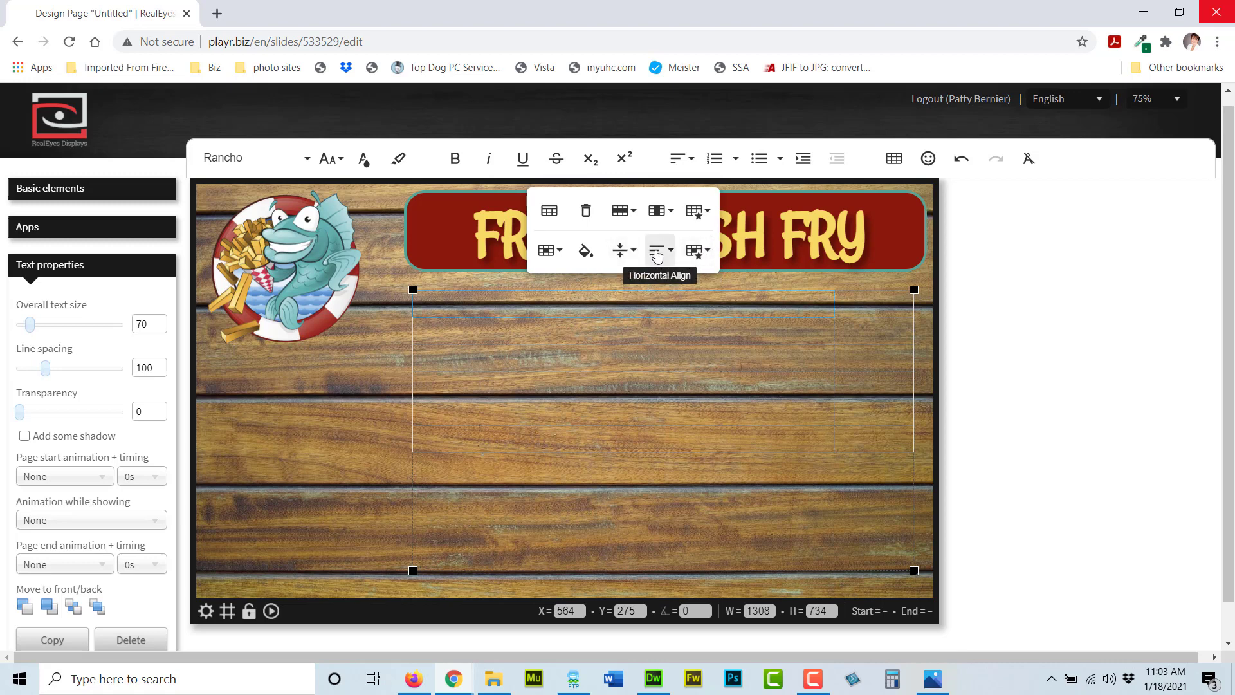
{"action": "left_click", "coordinate": [697, 251]}
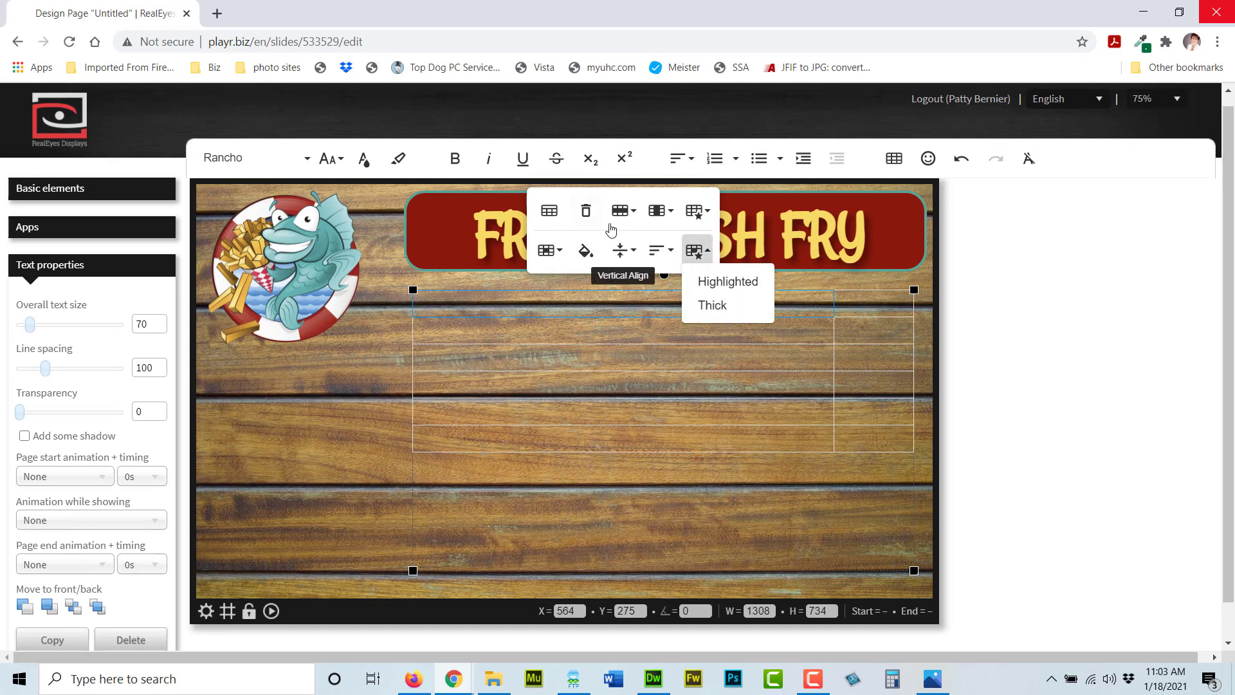
{"action": "left_click", "coordinate": [437, 308]}
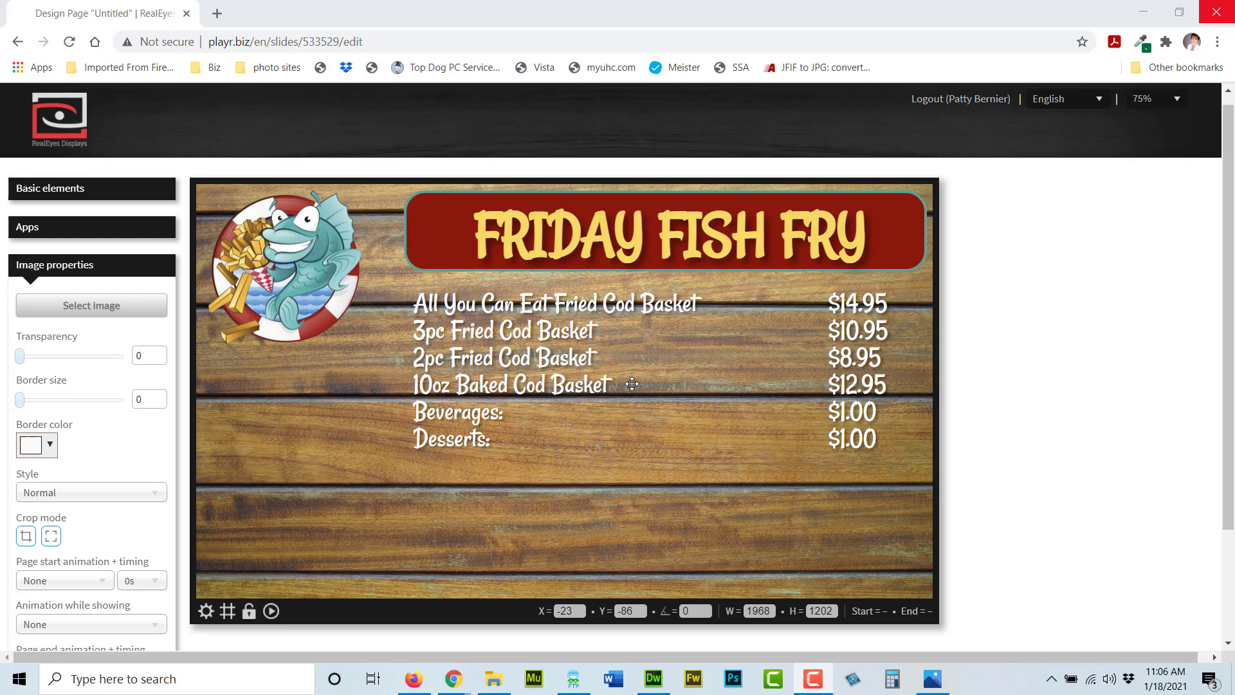
Step: Set the menu table's overall text size to 100 and widen its box to about 1411 with a wider price column
{"action": "left_click", "coordinate": [485, 316]}
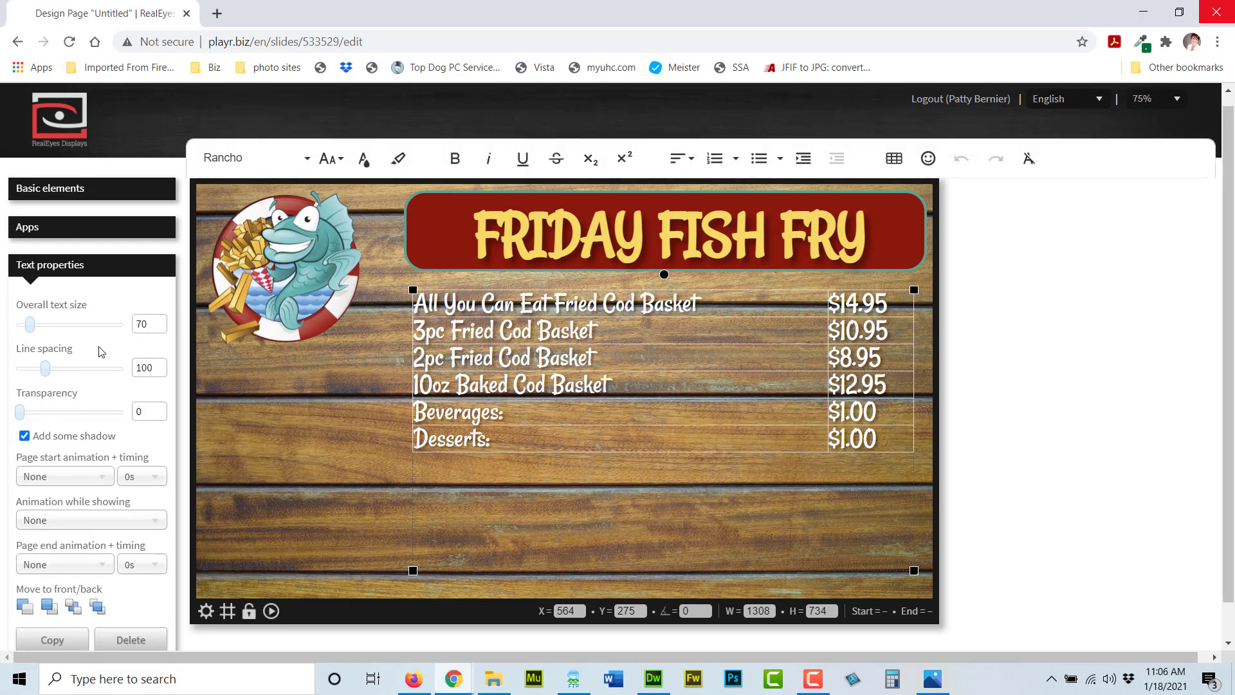
{"action": "left_click_drag", "start_coordinate": [30, 324], "coordinate": [35, 326]}
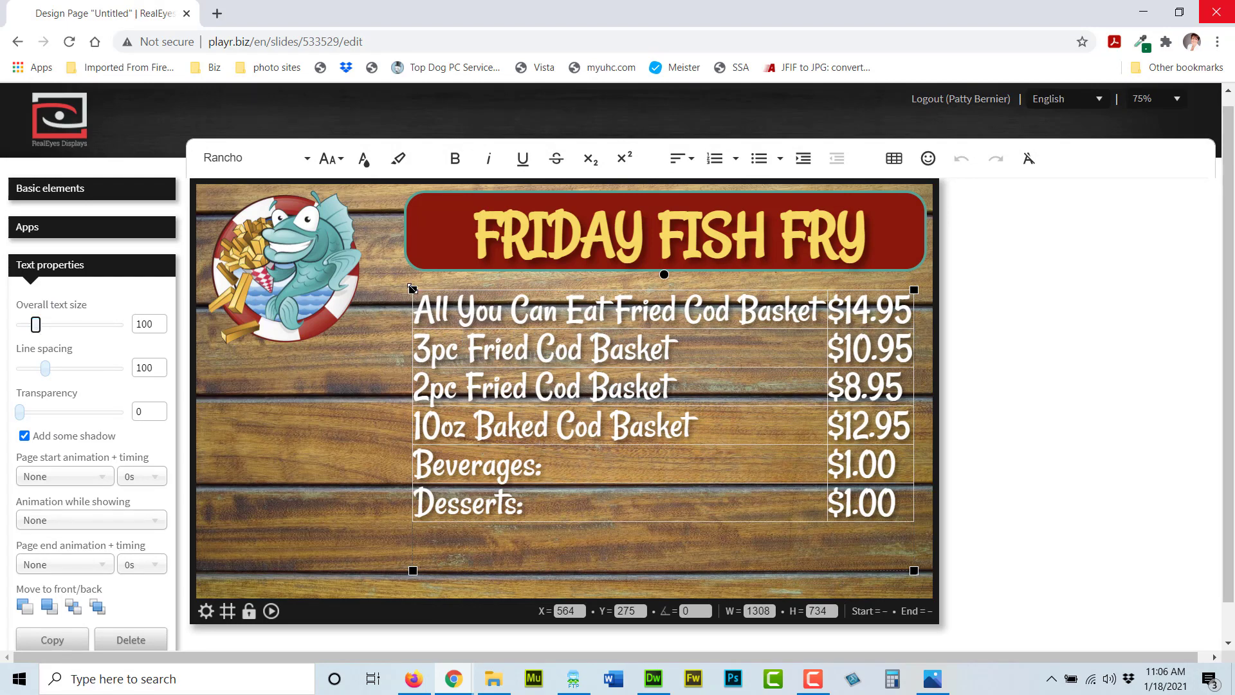
{"action": "left_click_drag", "start_coordinate": [413, 290], "coordinate": [374, 288]}
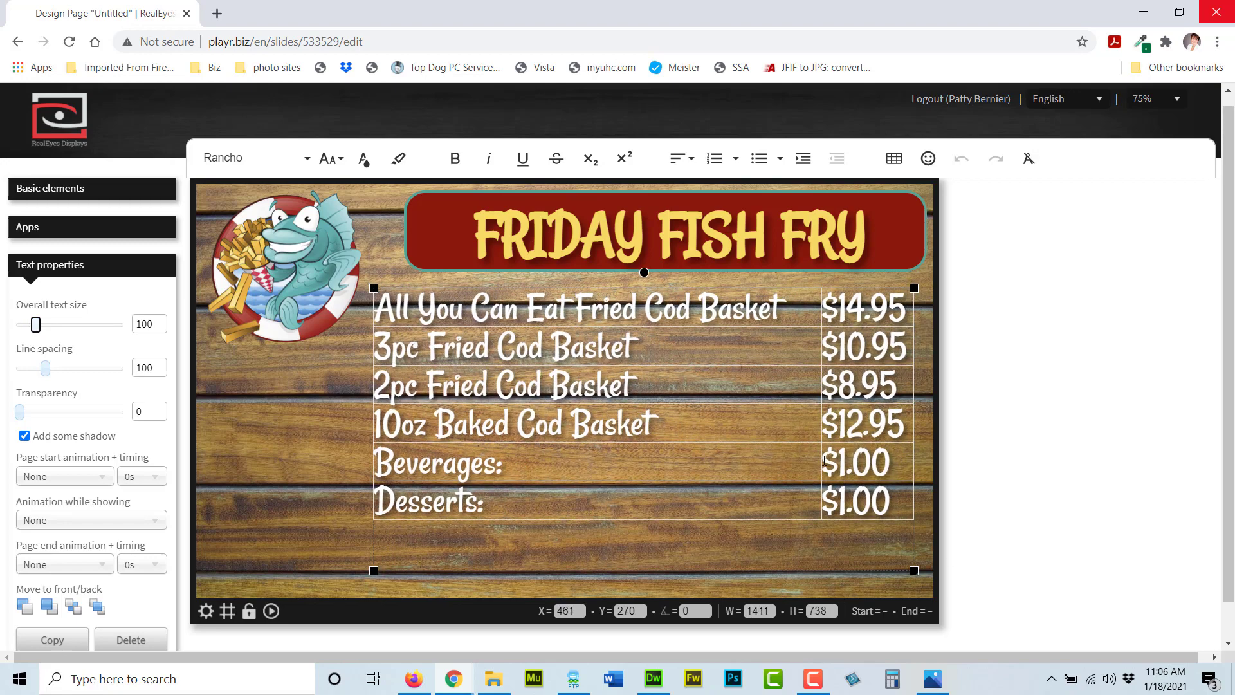
{"action": "left_click_drag", "start_coordinate": [818, 457], "coordinate": [806, 457]}
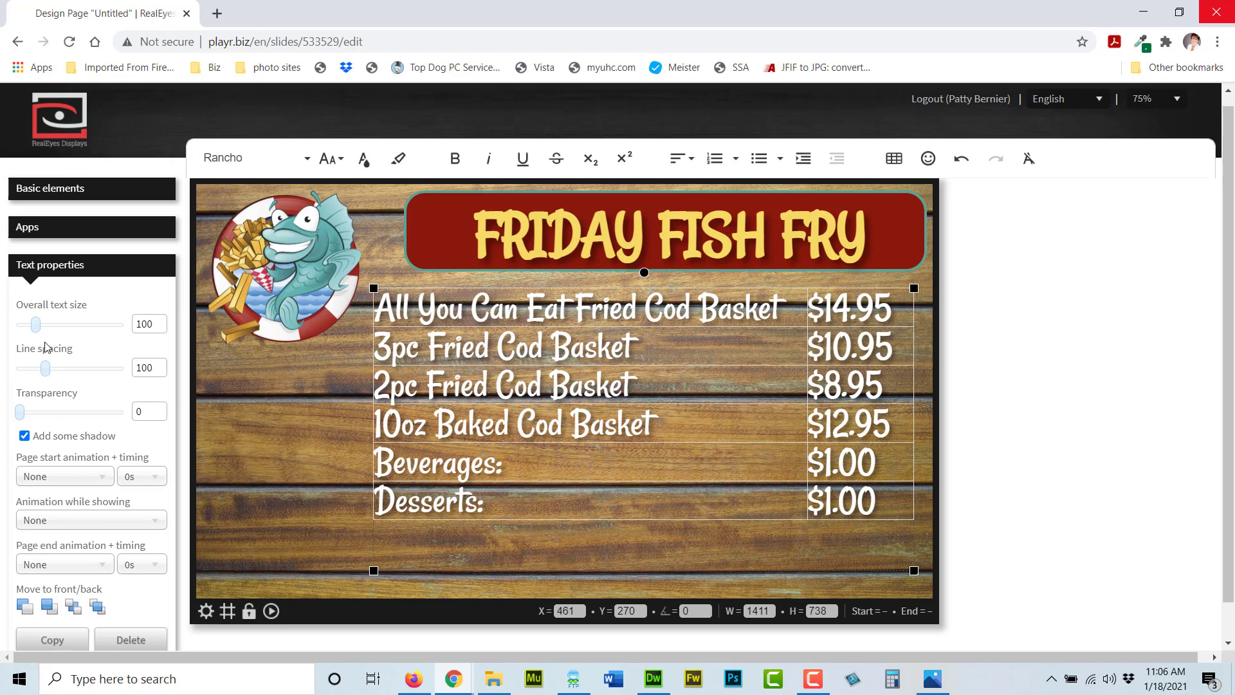
Step: Set the menu table's line spacing to 125 and move its text box to about X = 476, Y = 260
{"action": "left_click_drag", "start_coordinate": [48, 372], "coordinate": [54, 374]}
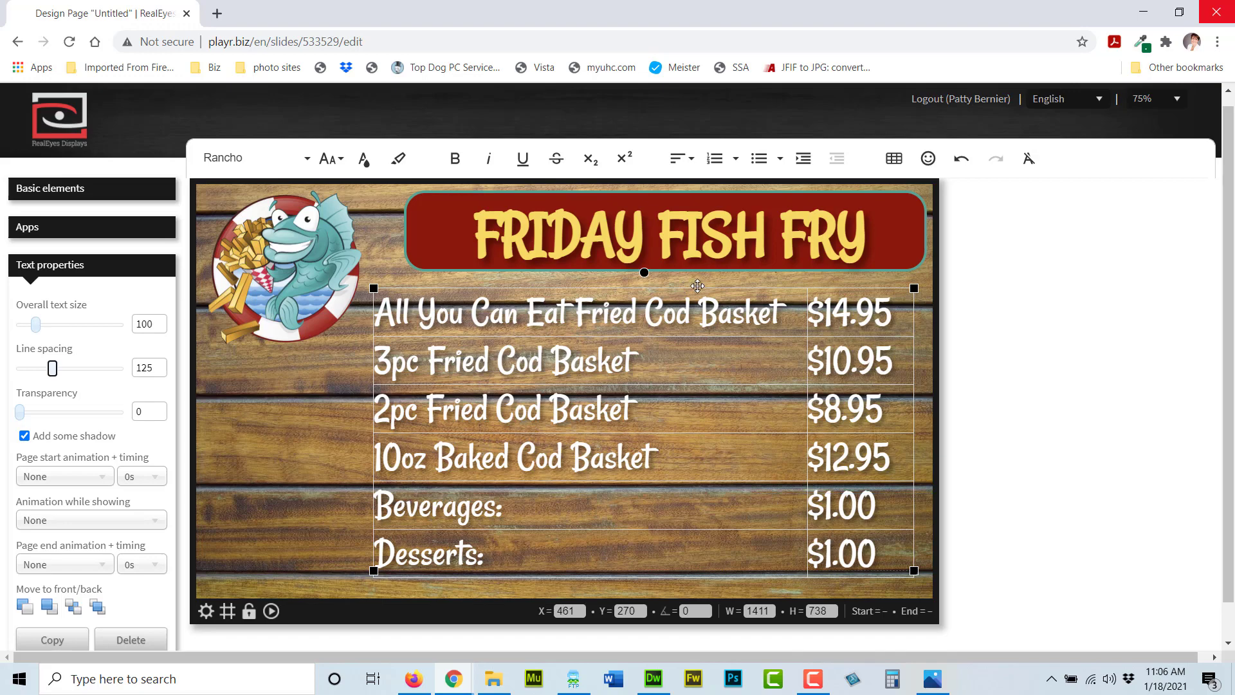
{"action": "mouse_move", "coordinate": [698, 285]}
{"action": "left_mouse_down"}
{"action": "mouse_move", "coordinate": [684, 290]}
{"action": "mouse_move", "coordinate": [703, 281]}
{"action": "left_mouse_up"}
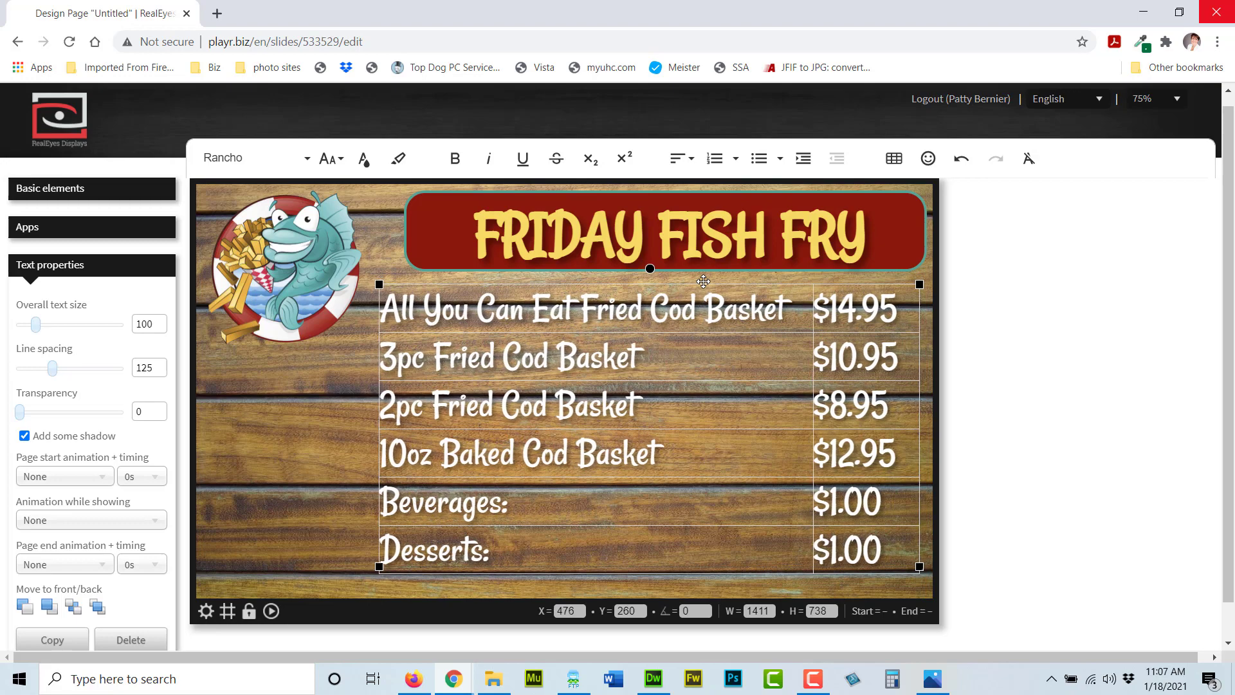
Step: Add the list "Soda, Coffee, Tea, Lemonade" after the "Beverages:" label in the menu table
{"action": "left_click", "coordinate": [657, 413]}
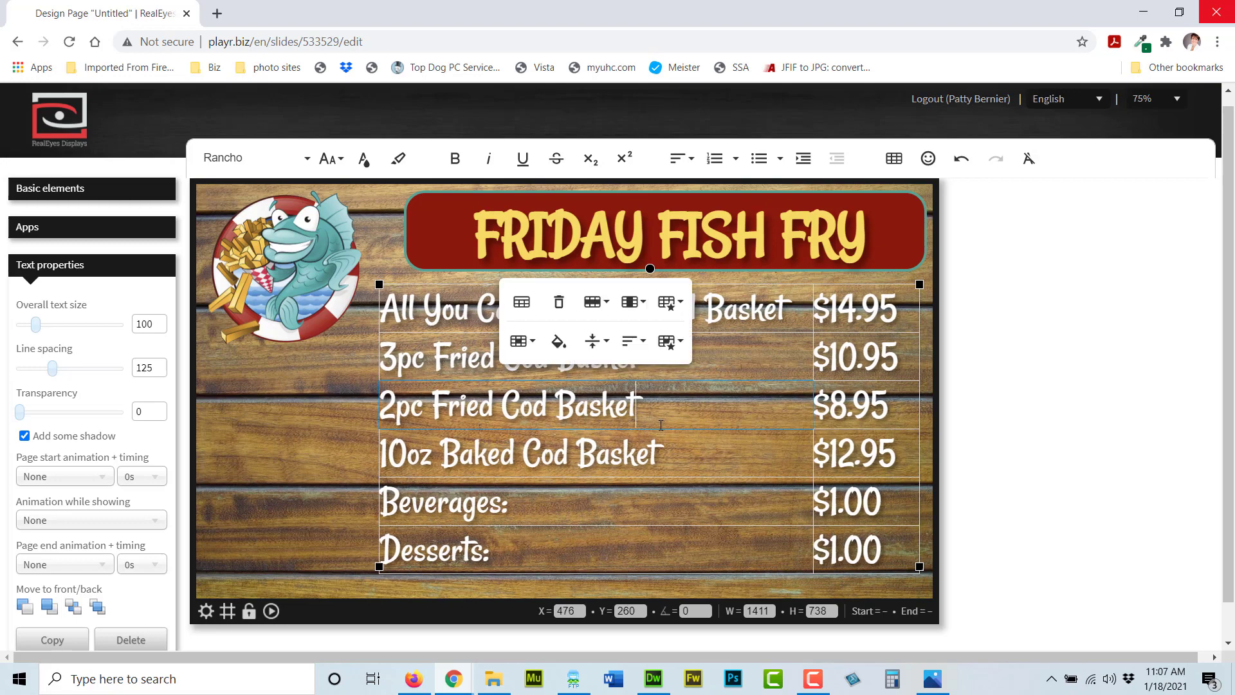
{"action": "left_click", "coordinate": [555, 516]}
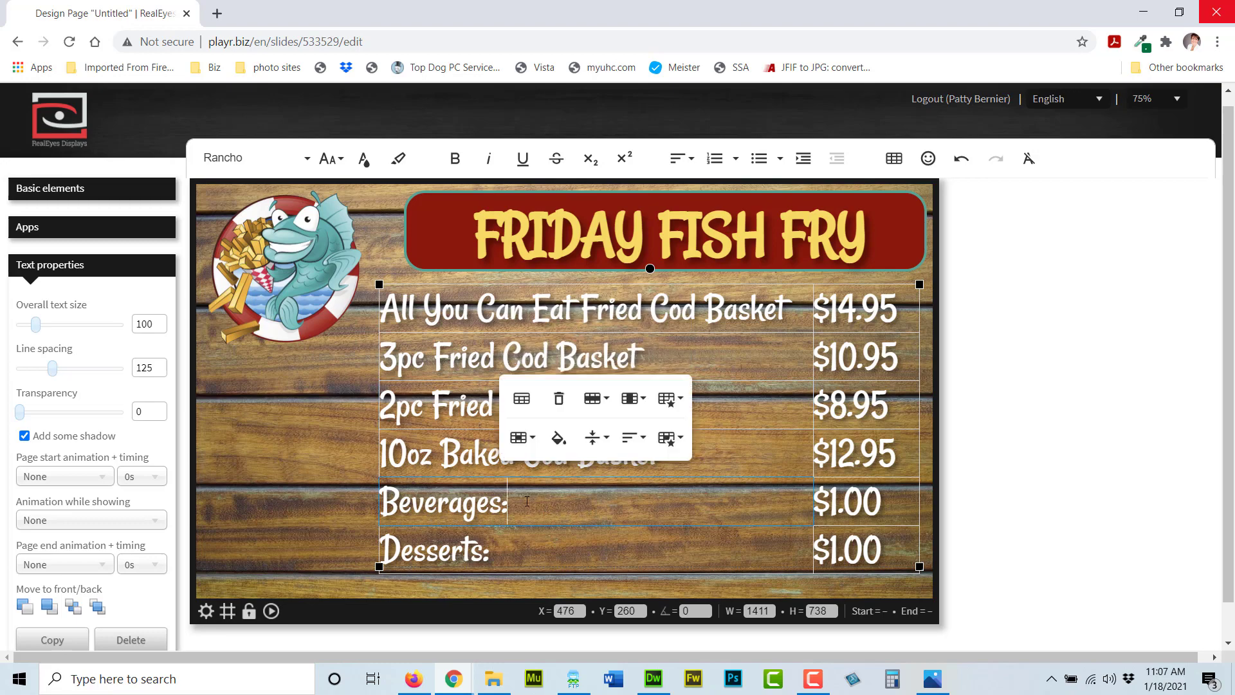
{"action": "left_click", "coordinate": [528, 505]}
{"action": "left_click", "coordinate": [519, 501]}
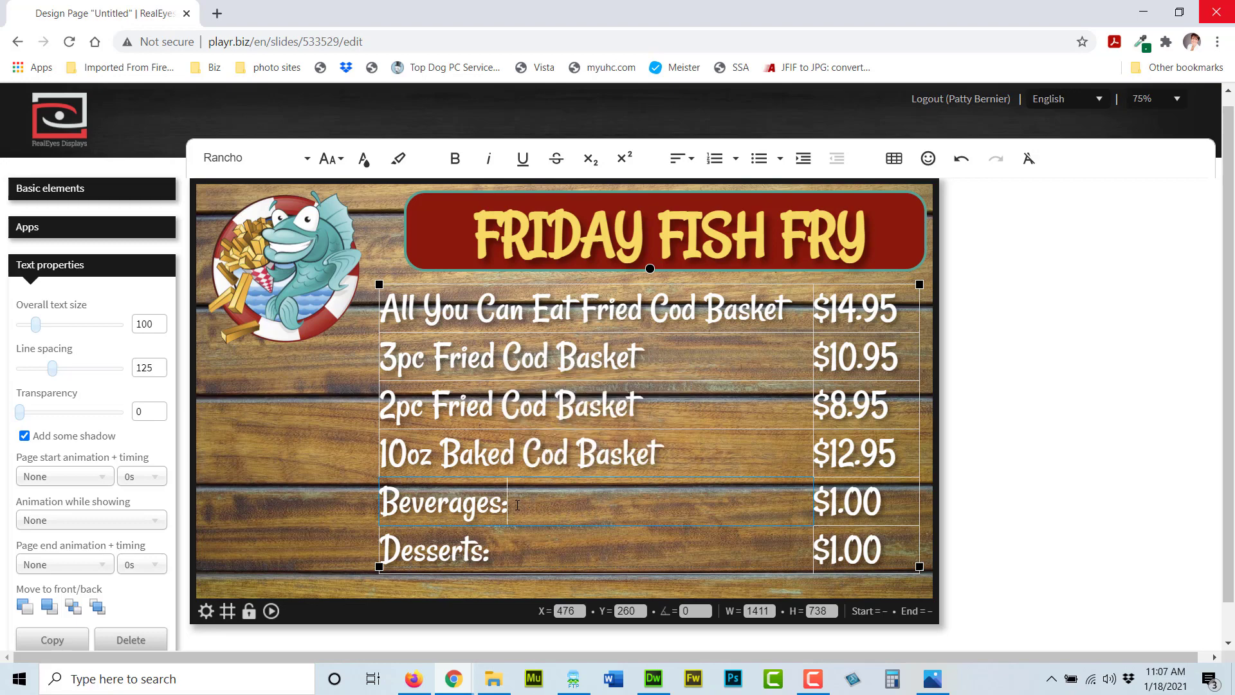
{"action": "type", "text": "Sod"}
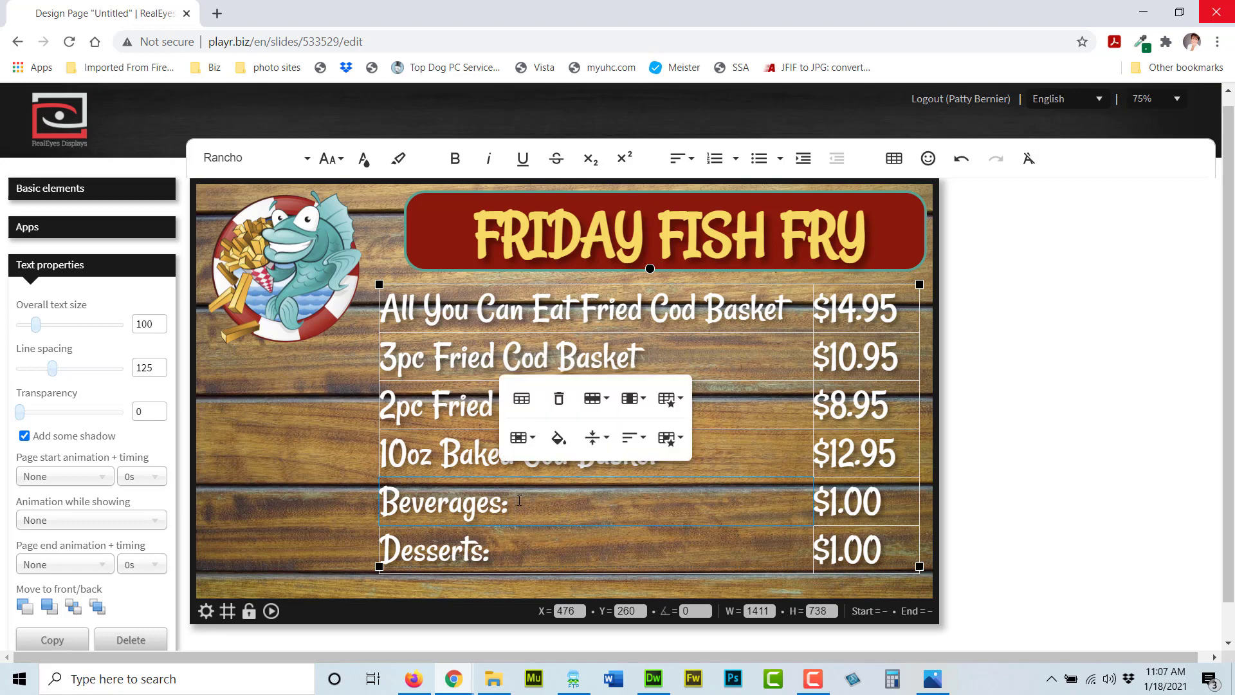
{"action": "type", "text": "a, C"}
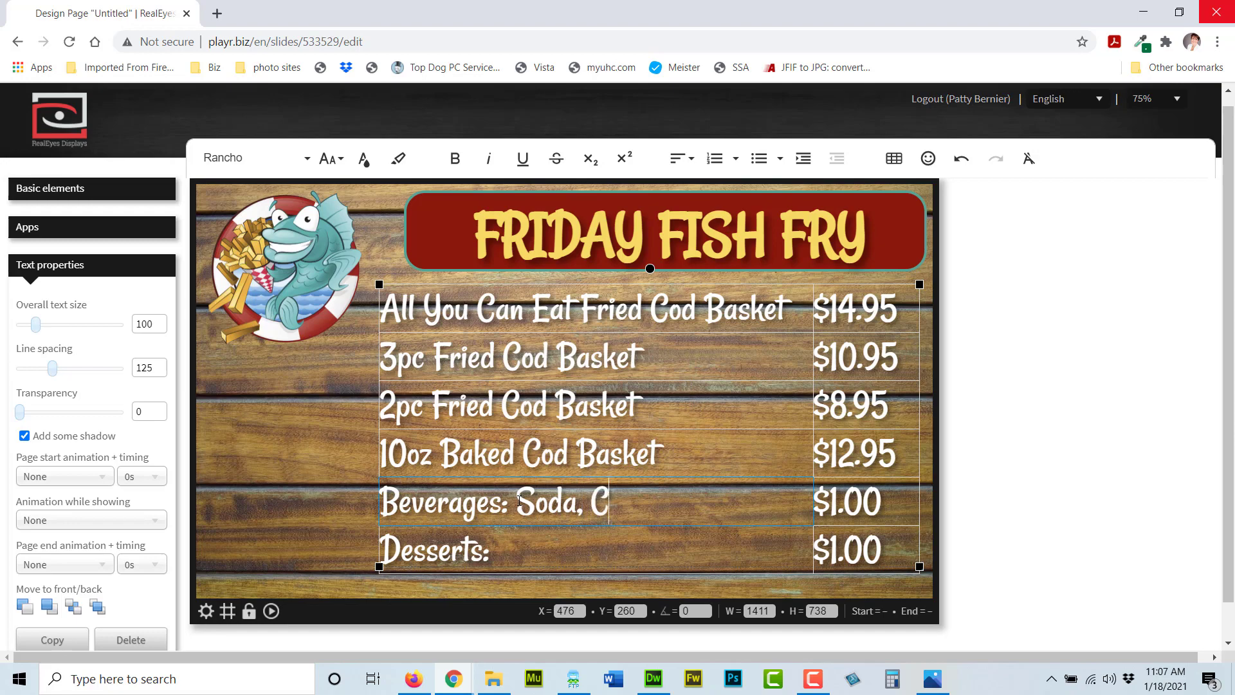
{"action": "type", "text": "offee, Te"}
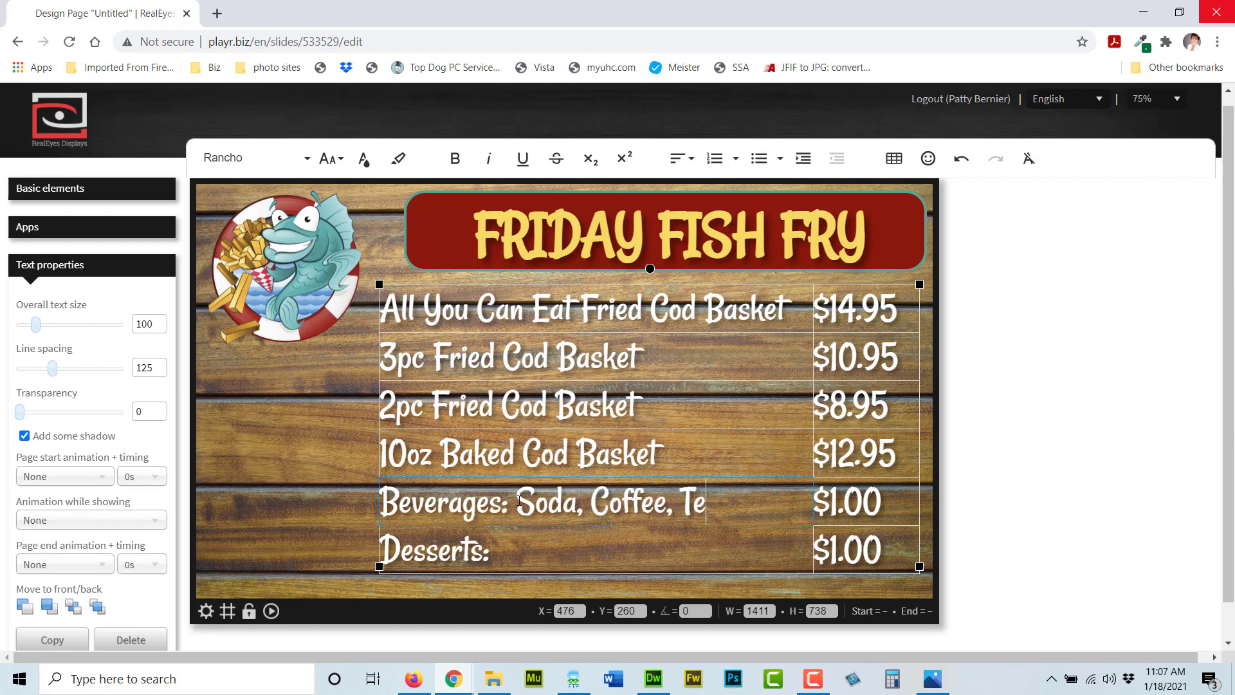
{"action": "type", "text": "a, Lemonade"}
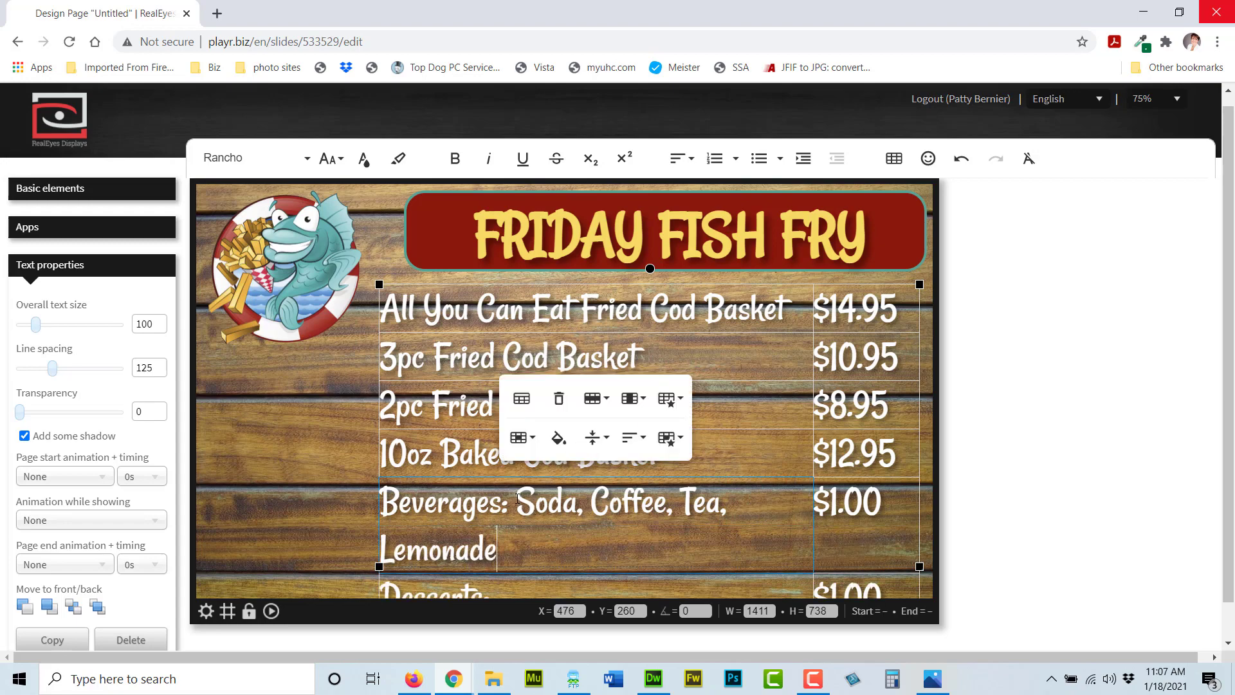
Step: Reduce the beverage list after the "Beverages:" label to 50% text size
{"action": "left_click_drag", "start_coordinate": [517, 499], "coordinate": [532, 546]}
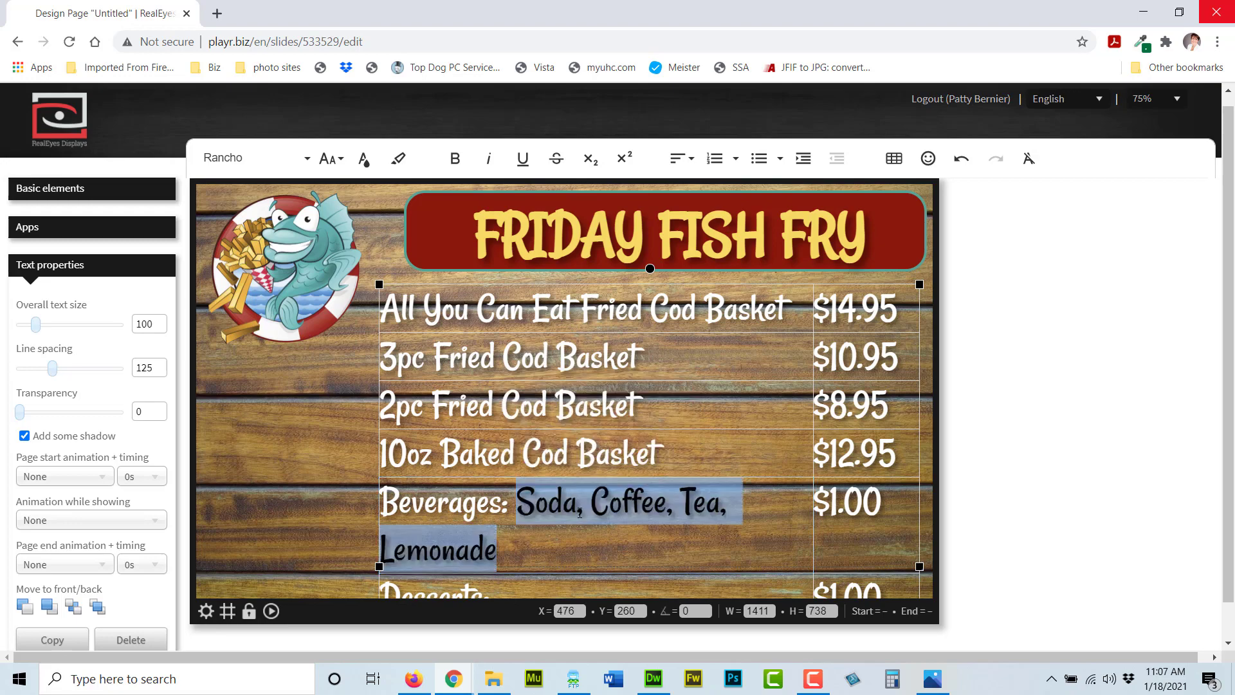
{"action": "left_click", "coordinate": [331, 162]}
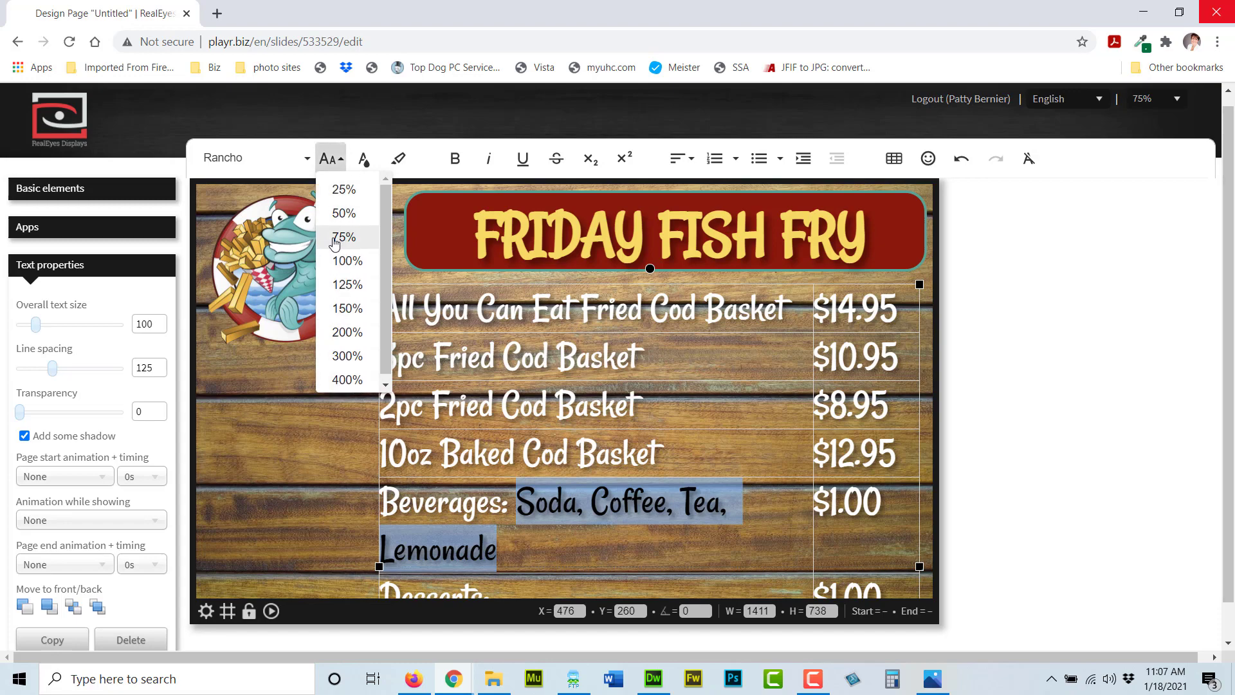
{"action": "left_click", "coordinate": [353, 215]}
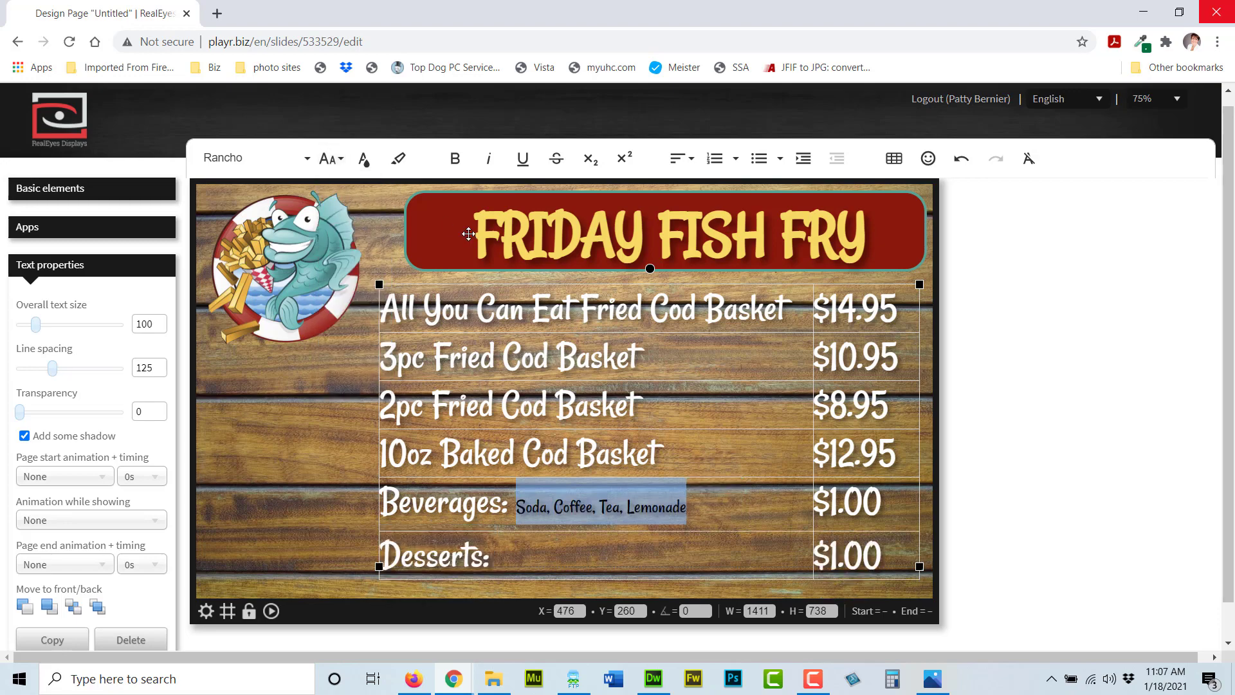
Step: Add the list "ice cream, pie, cake" after the "Desserts:" label in the last menu row
{"action": "left_click", "coordinate": [512, 555]}
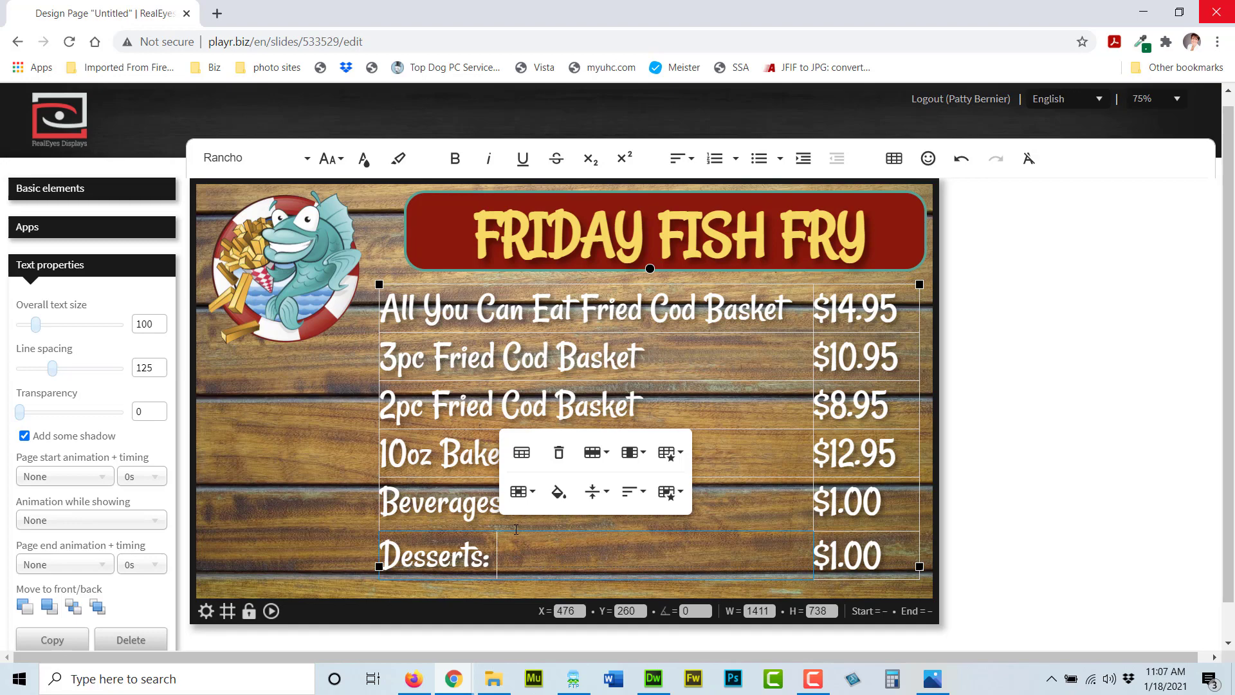
{"action": "type", "text": "ic"}
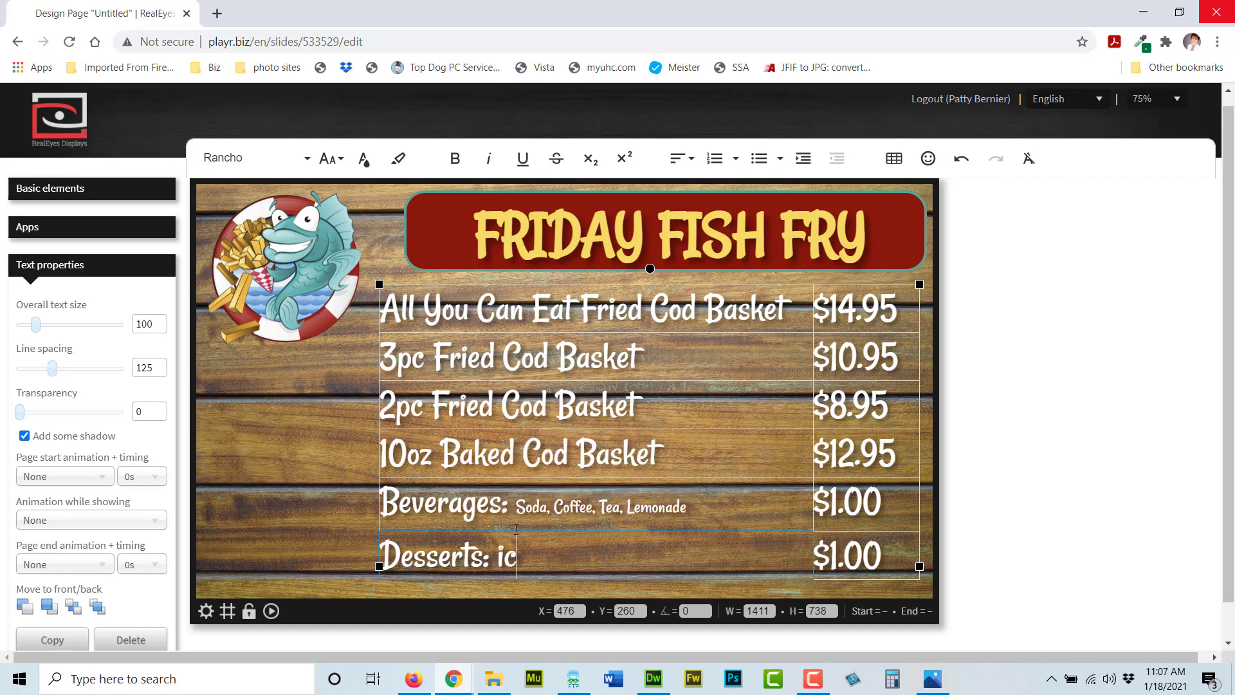
{"action": "type", "text": "e crea"}
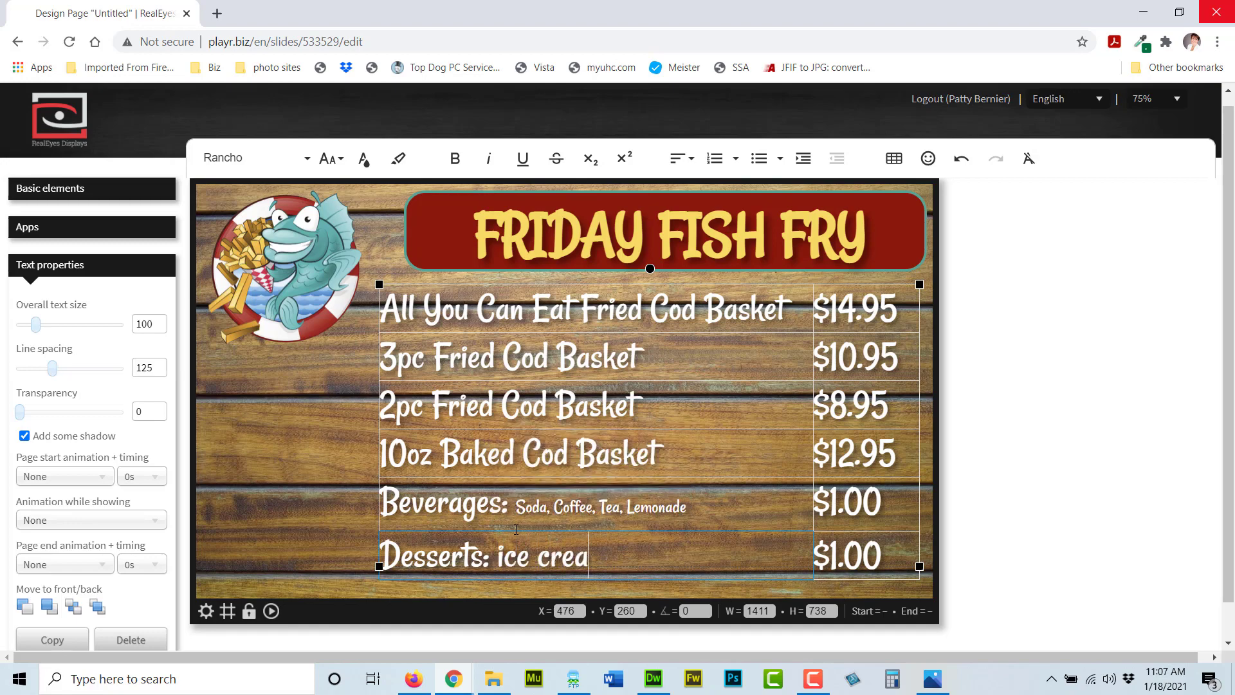
{"action": "type", "text": "m, pie, cake"}
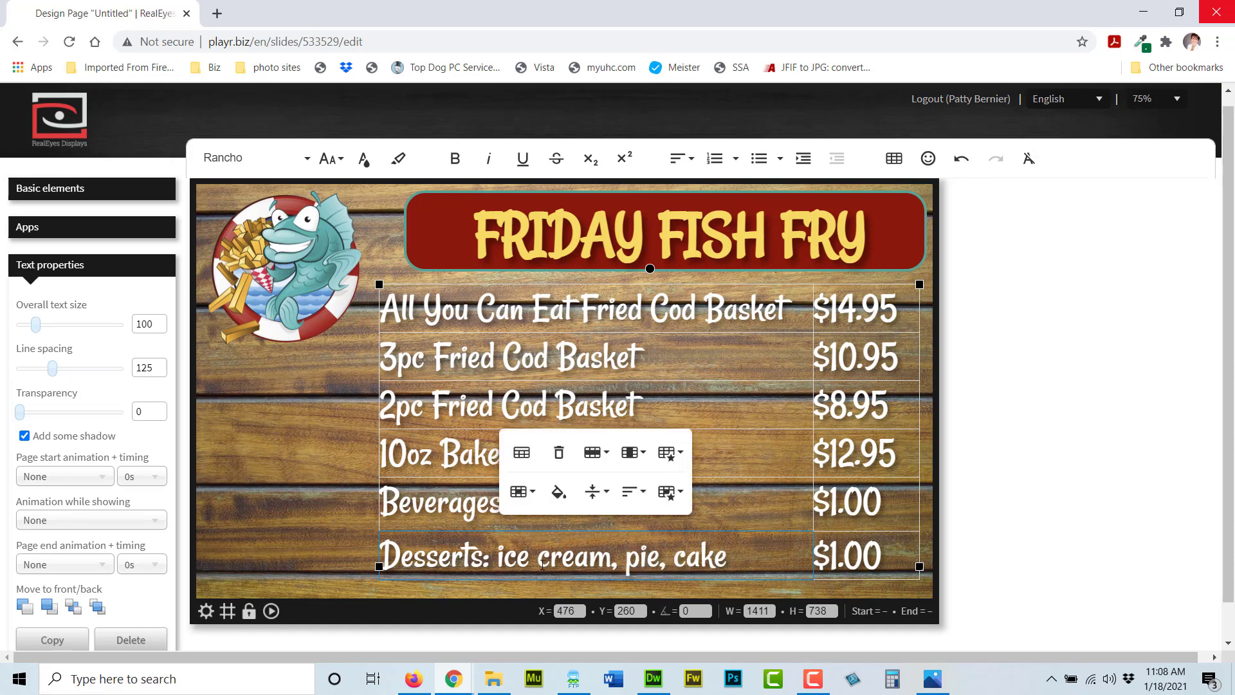
Step: Reduce the dessert list after the "Desserts:" label to 50% text size
{"action": "left_click_drag", "start_coordinate": [495, 557], "coordinate": [728, 557]}
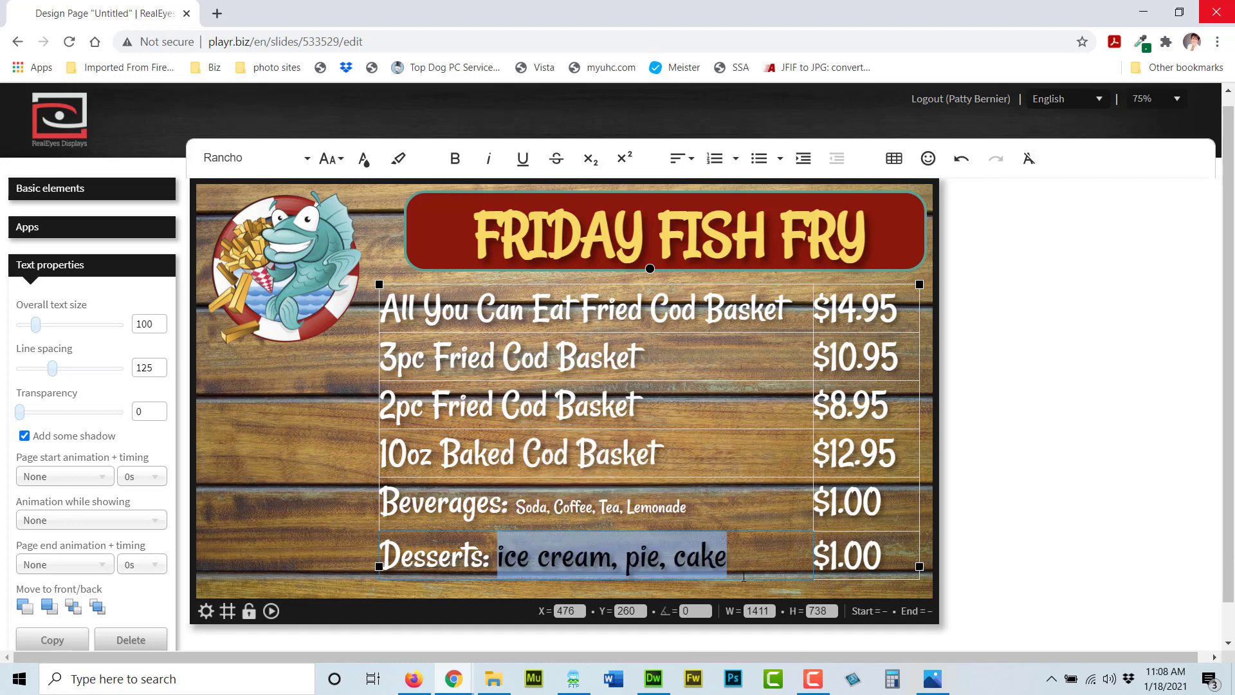
{"action": "left_click", "coordinate": [330, 158]}
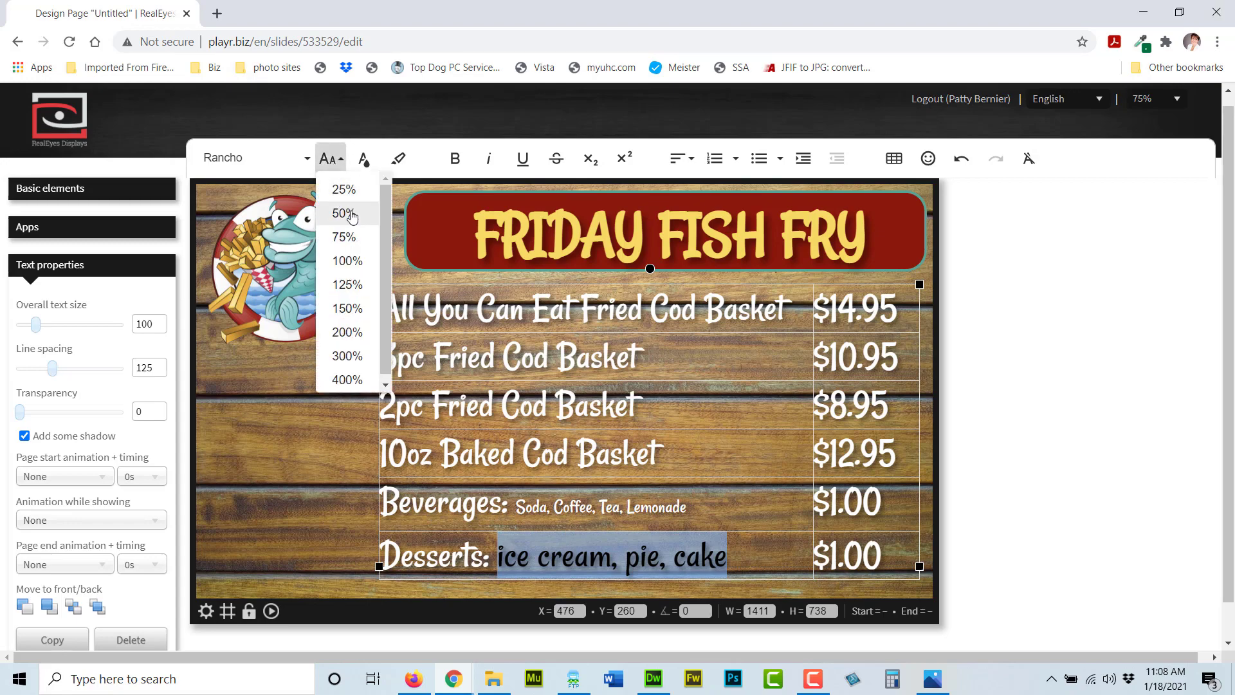
{"action": "left_click", "coordinate": [344, 213]}
{"action": "left_click", "coordinate": [840, 553]}
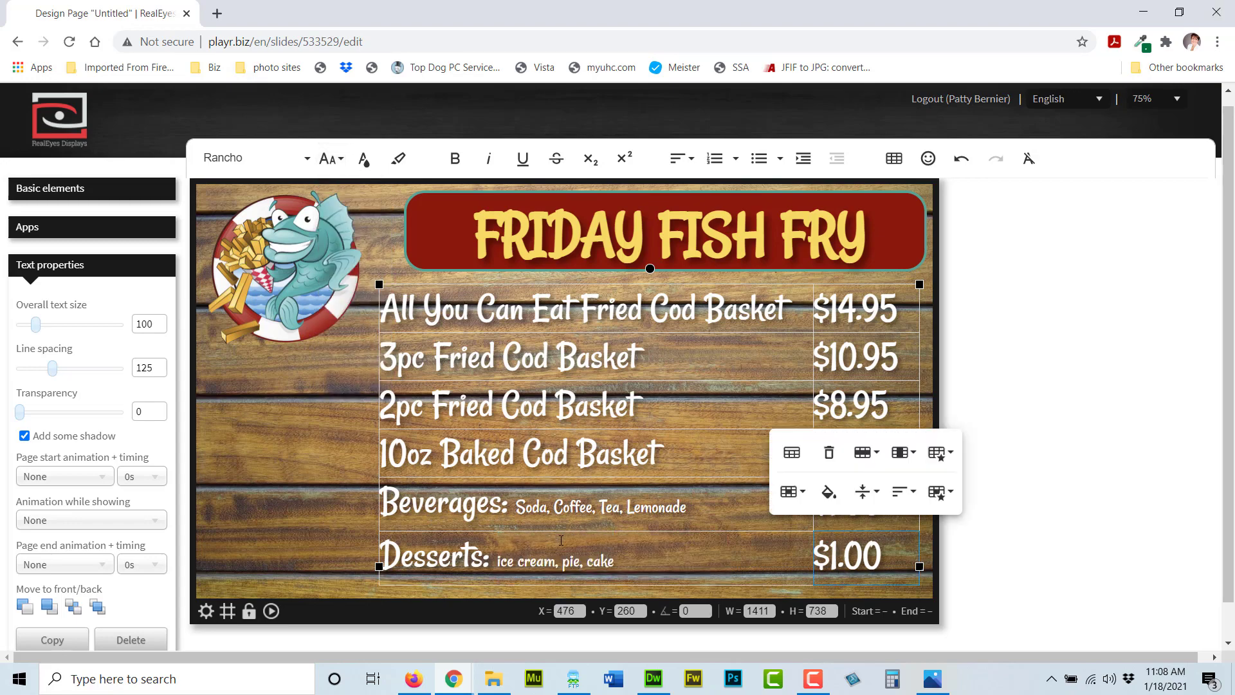
Step: Enlarge the beverage and dessert lists slightly and set the menu table's overall text size to 103
{"action": "left_click", "coordinate": [580, 557]}
{"action": "left_click_drag", "start_coordinate": [497, 561], "coordinate": [613, 562]}
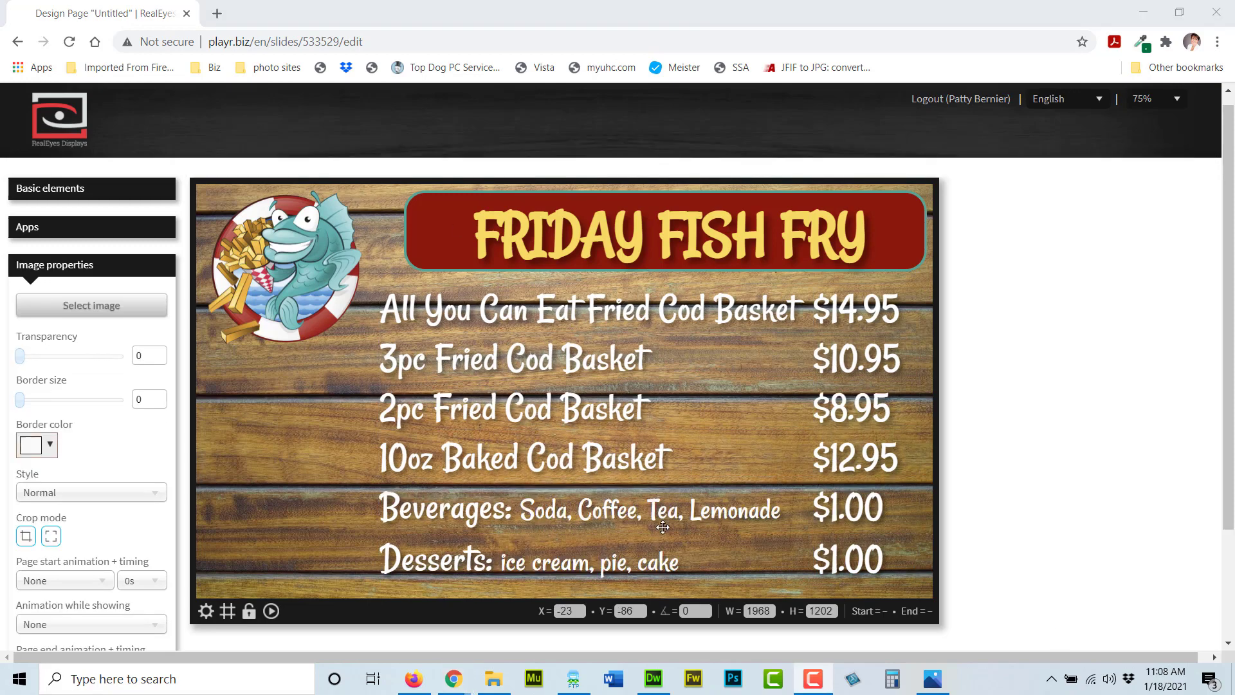
Step: Extend the menu table's text box around all rows, to about W = 1409, H = 792
{"action": "left_click", "coordinate": [676, 518]}
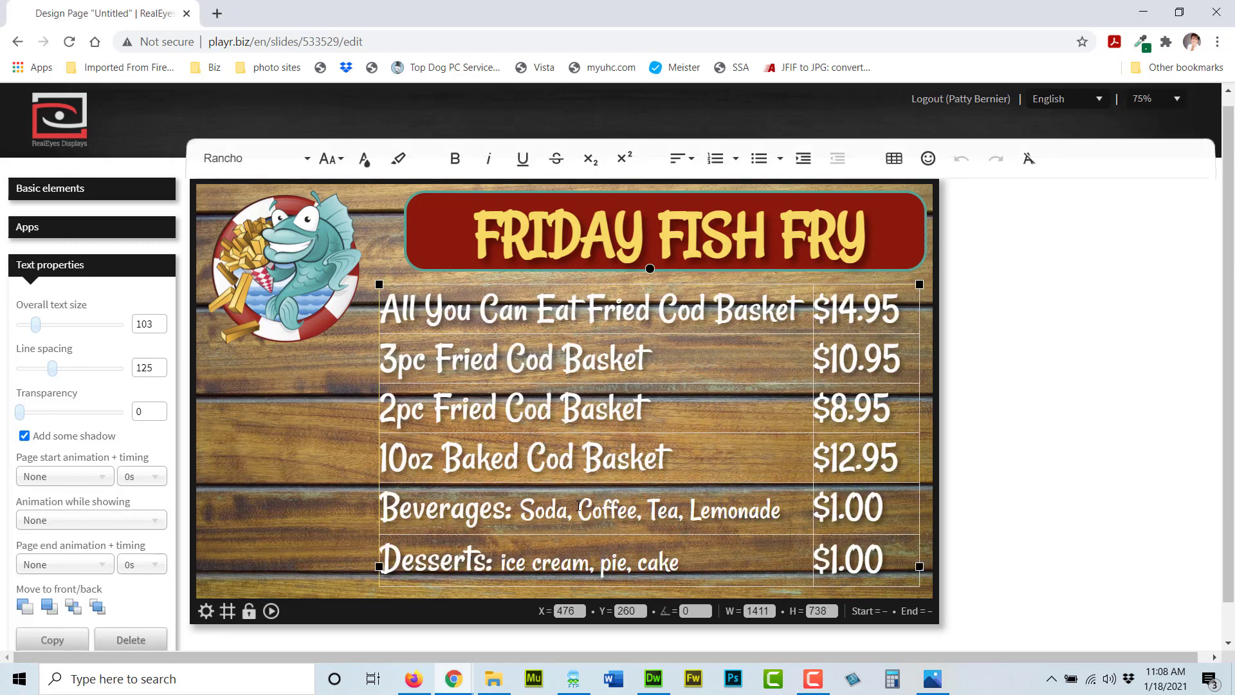
{"action": "left_click", "coordinate": [523, 496]}
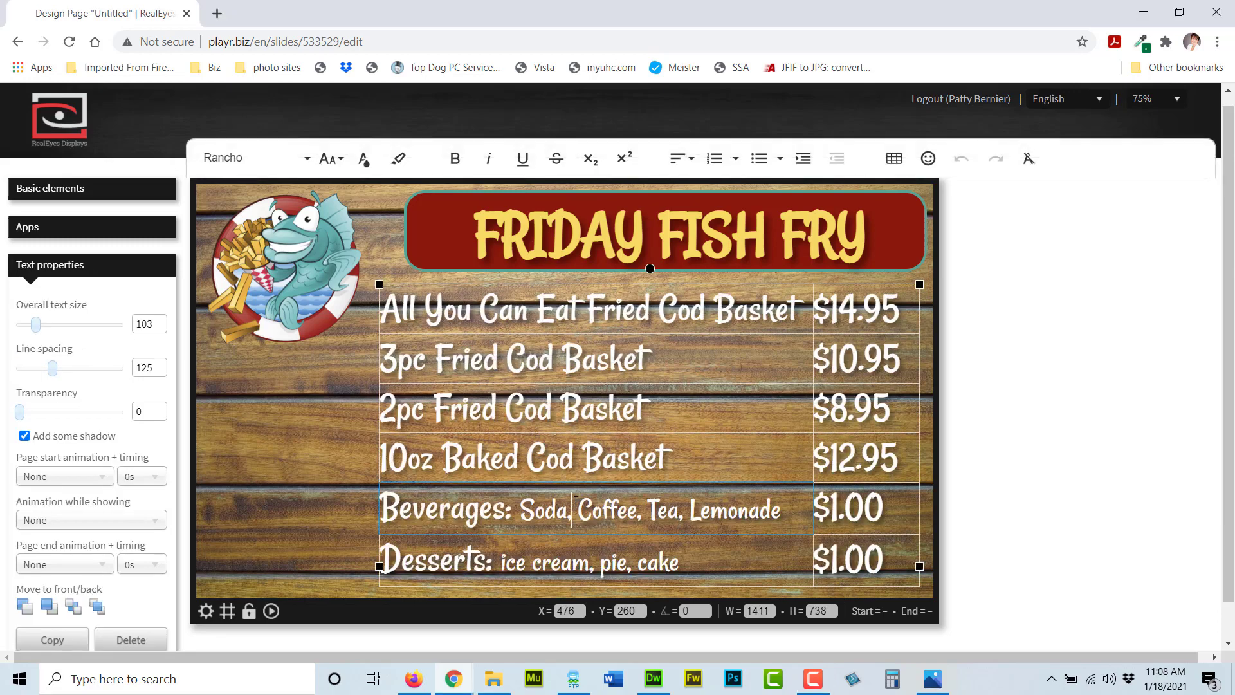
{"action": "left_click", "coordinate": [544, 563]}
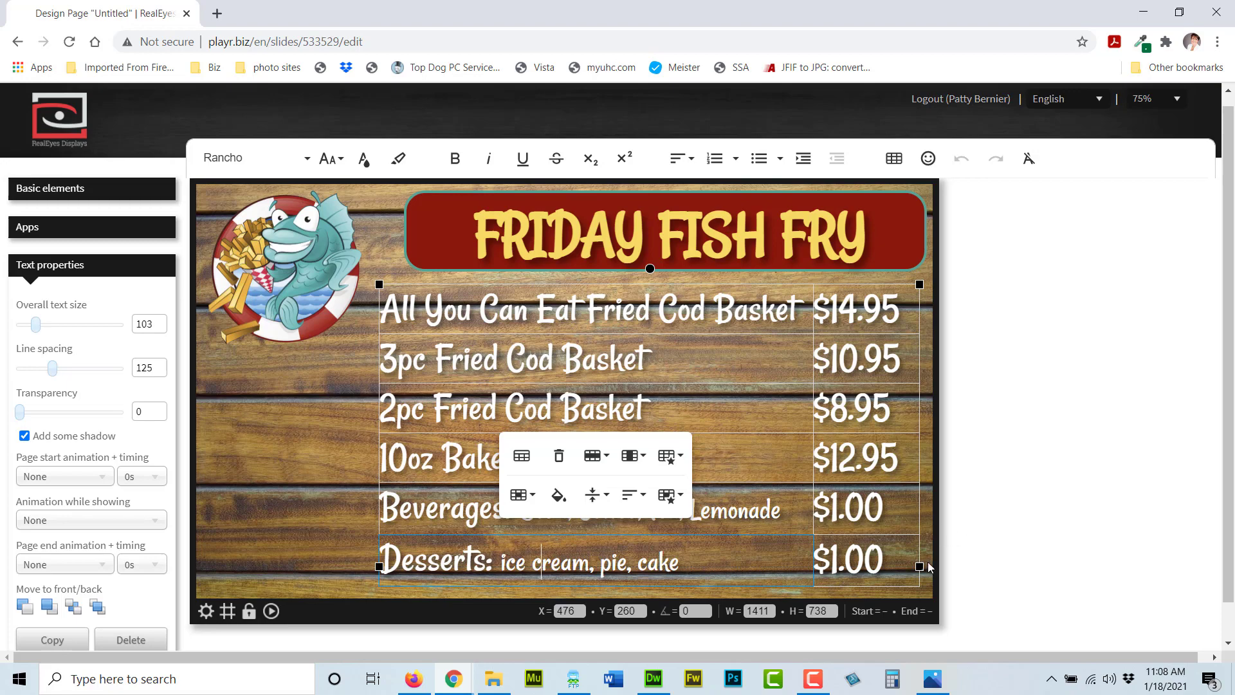
{"action": "left_click_drag", "start_coordinate": [919, 566], "coordinate": [919, 586]}
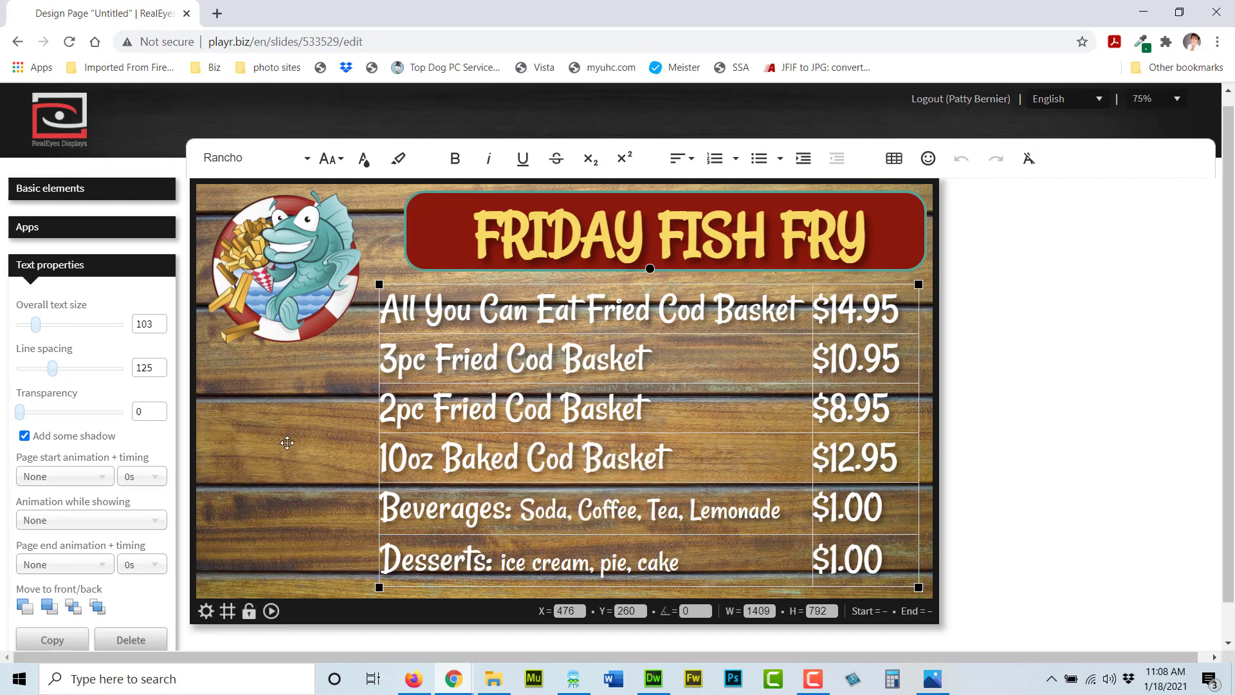
Step: Add a new text box and move it below the fish picture, to about X = 61, Y = 537
{"action": "left_click", "coordinate": [111, 194]}
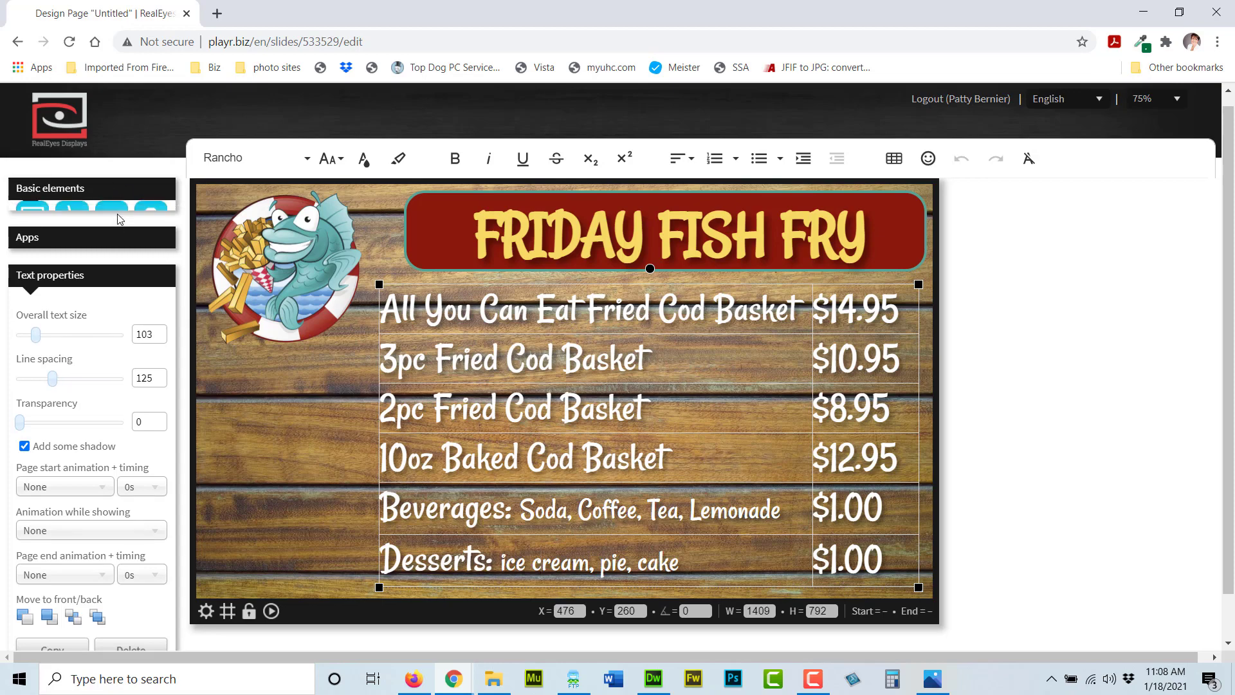
{"action": "left_click", "coordinate": [111, 238]}
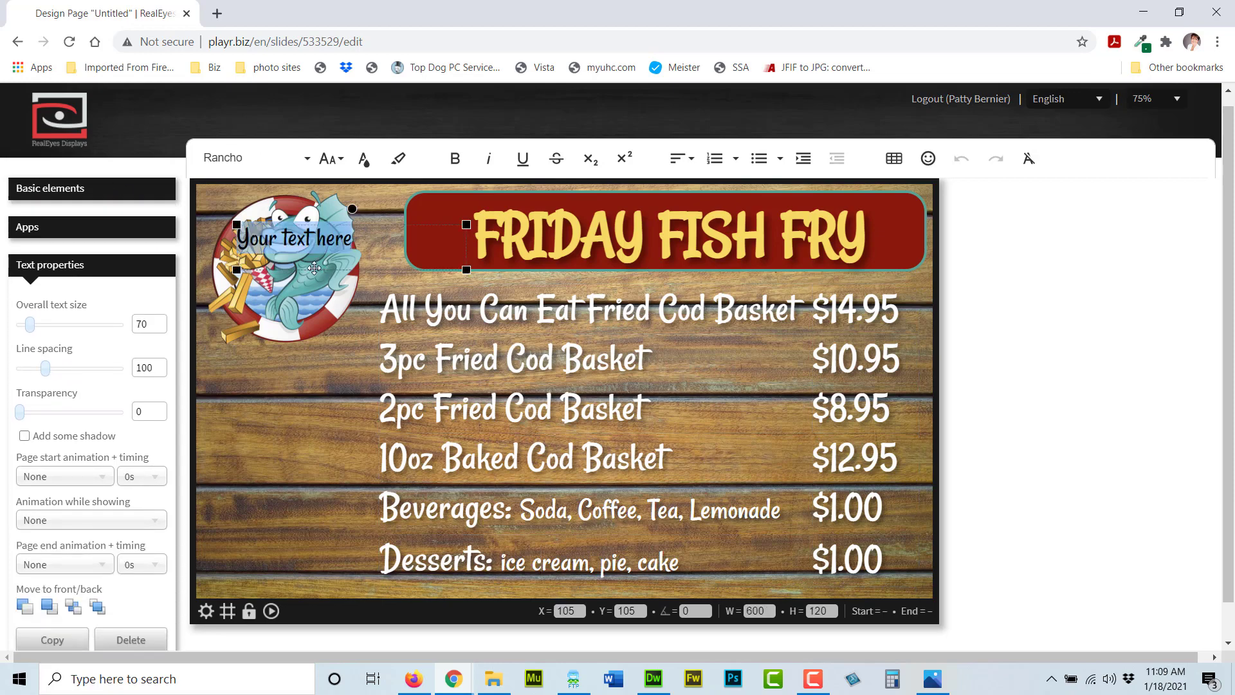
{"action": "left_click_drag", "start_coordinate": [314, 268], "coordinate": [297, 434]}
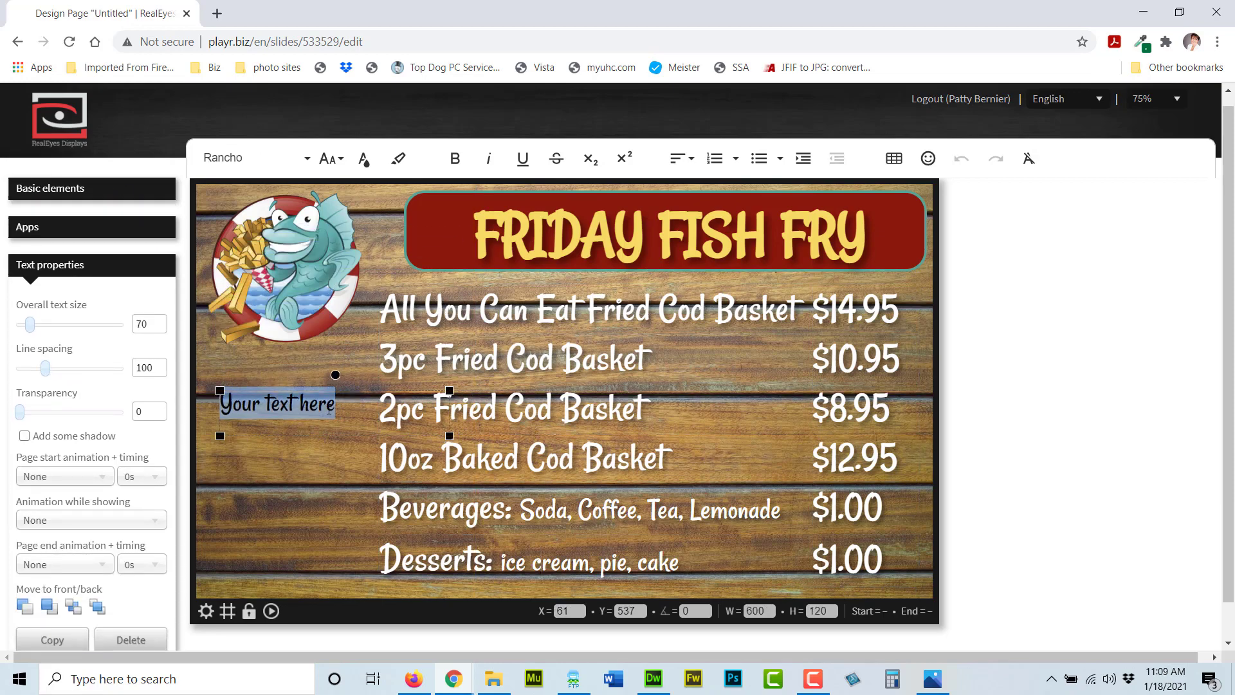
{"action": "left_click", "coordinate": [320, 467]}
Step: Replace the new text box's placeholder with "Friday Only" and "4pm-8pm" on two lines
{"action": "double_click", "coordinate": [329, 405]}
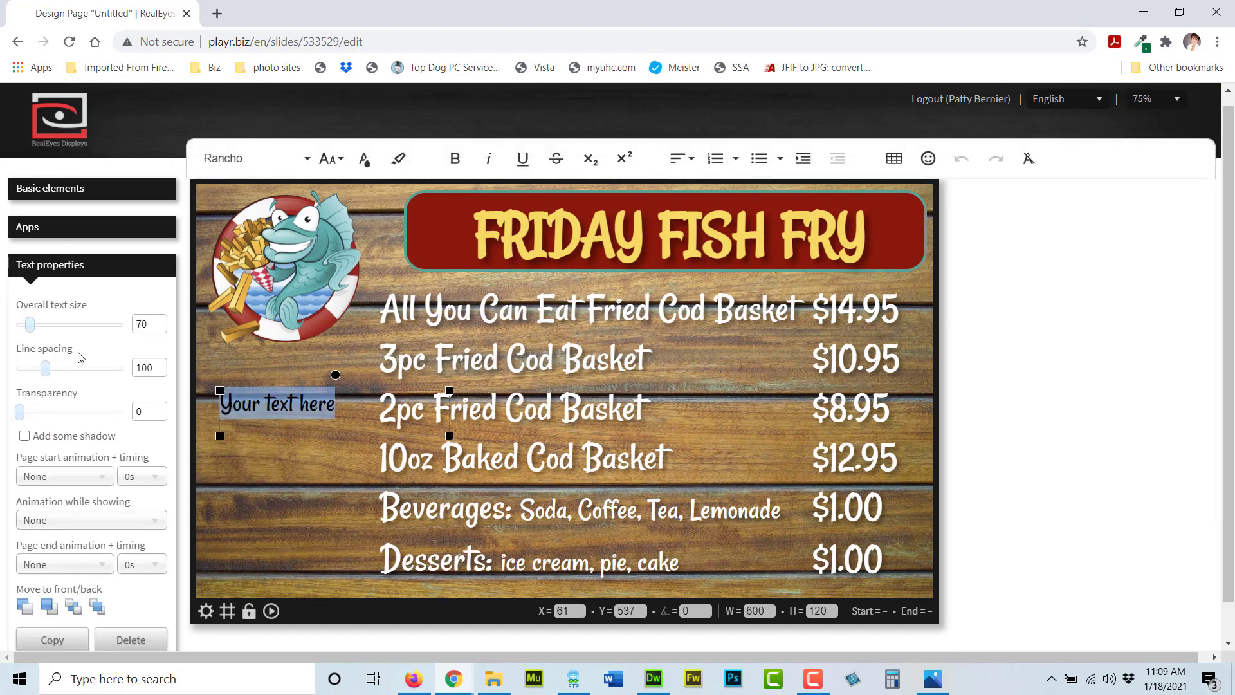
{"action": "type", "text": "Friday"}
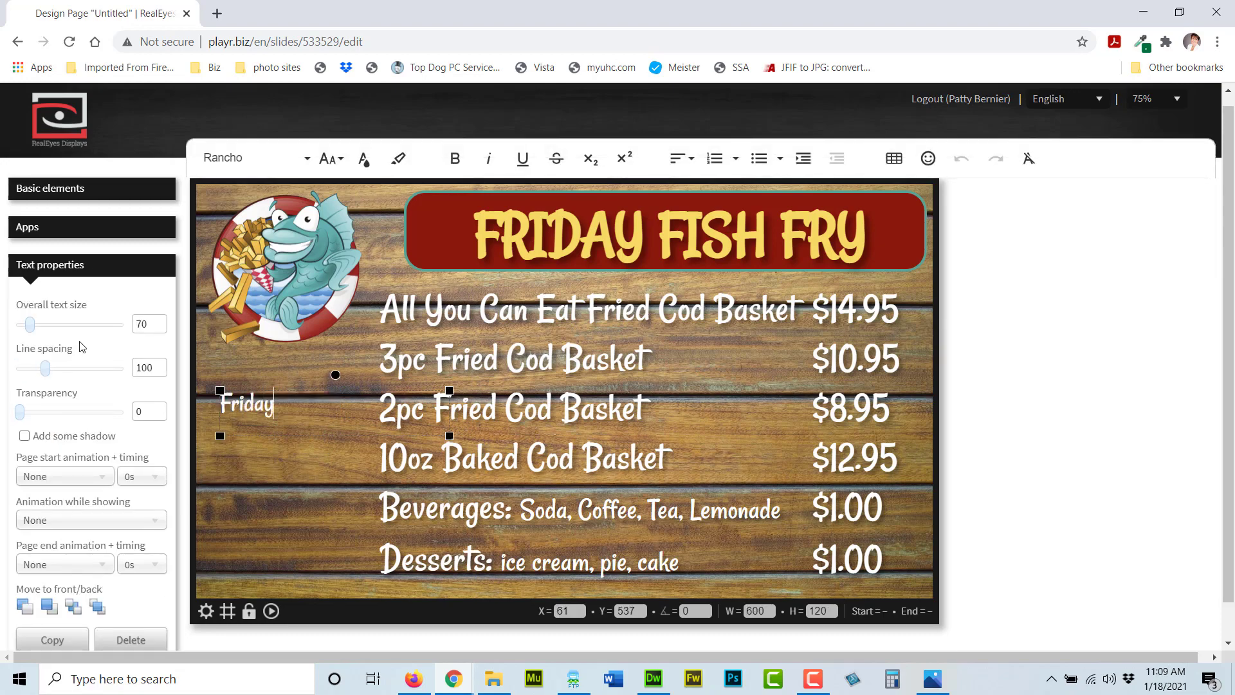
{"action": "type", "text": " Only"}
{"action": "key", "text": "Return"}
{"action": "type", "text": "4pm-"}
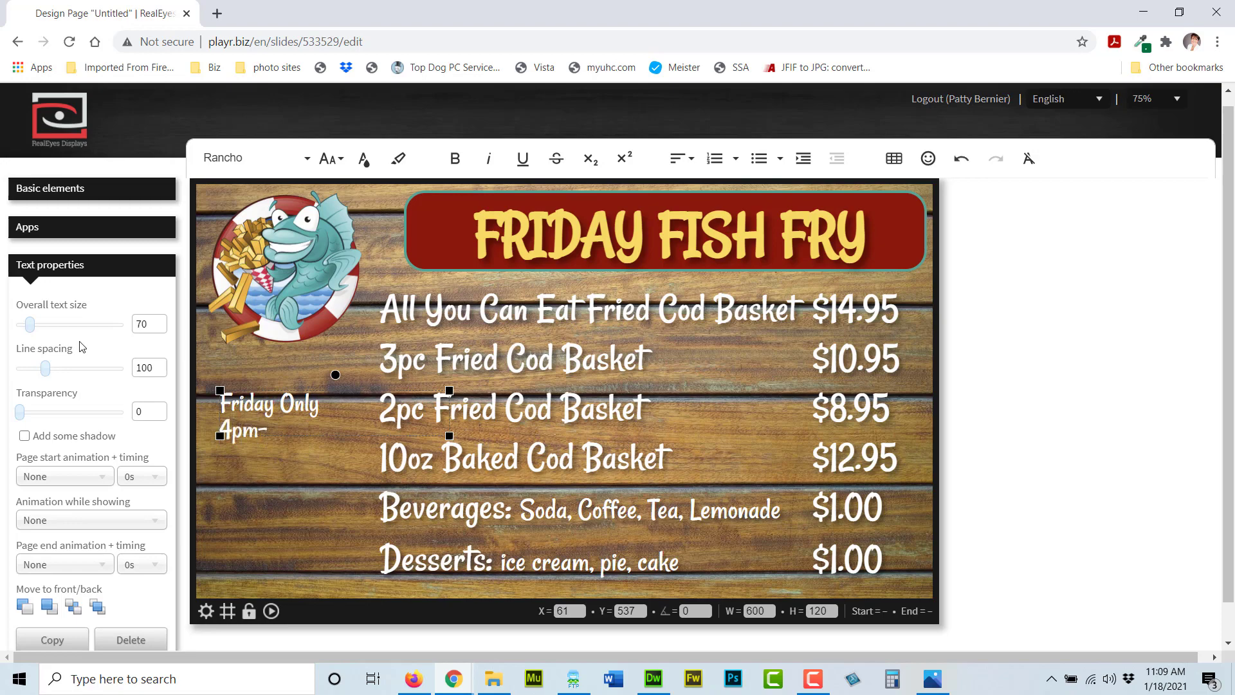
{"action": "type", "text": "8pm"}
Step: Format the "Friday Only 4pm-8pm" text as bold and centred with an overall text size of 100
{"action": "left_click_drag", "start_coordinate": [307, 431], "coordinate": [204, 386]}
{"action": "left_click", "coordinate": [371, 169]}
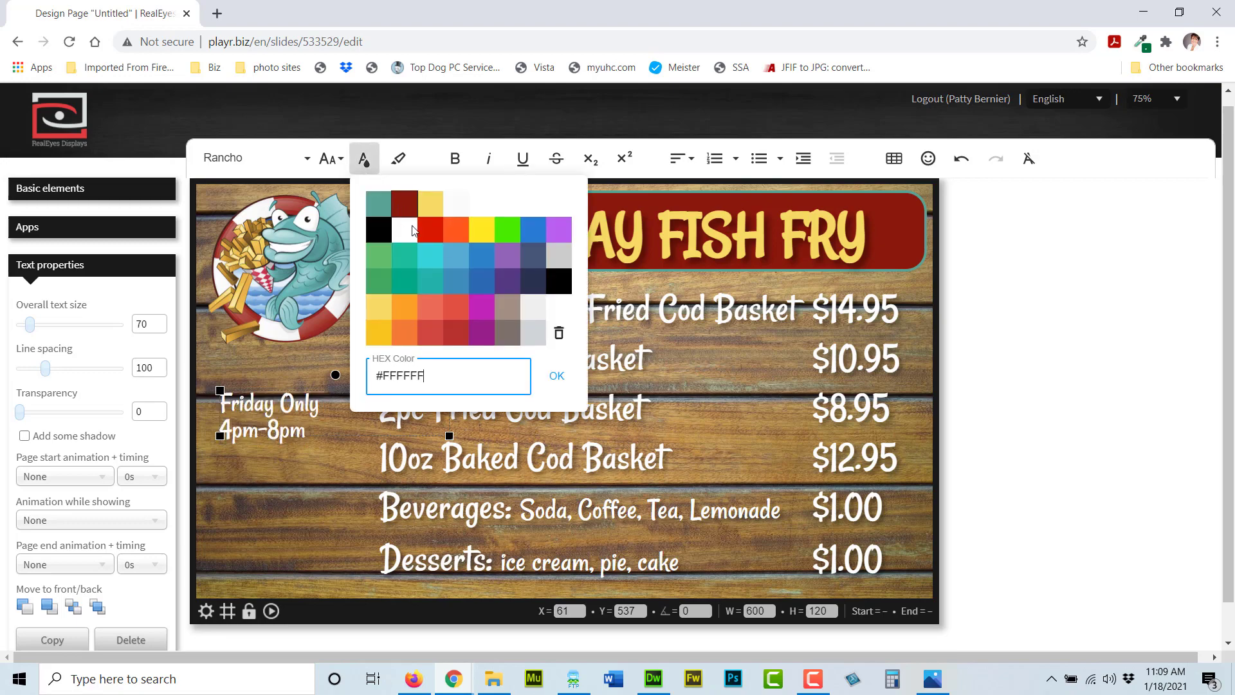
{"action": "left_click", "coordinate": [366, 161]}
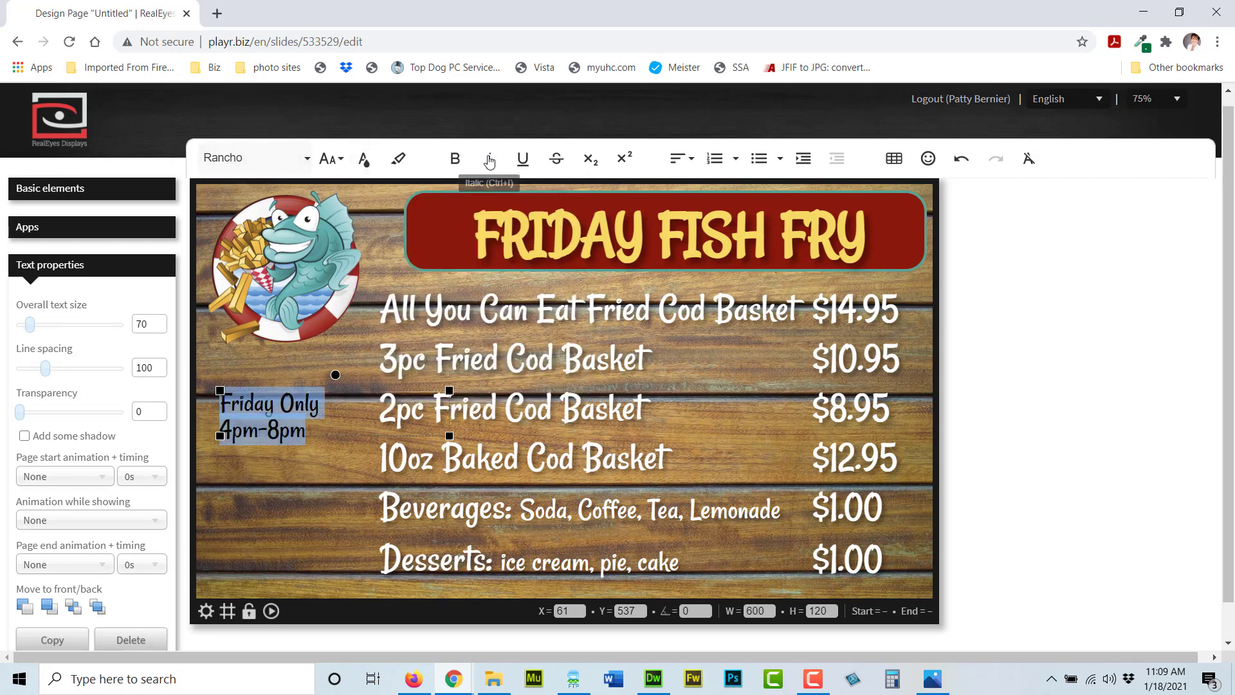
{"action": "left_click_drag", "start_coordinate": [35, 329], "coordinate": [41, 329]}
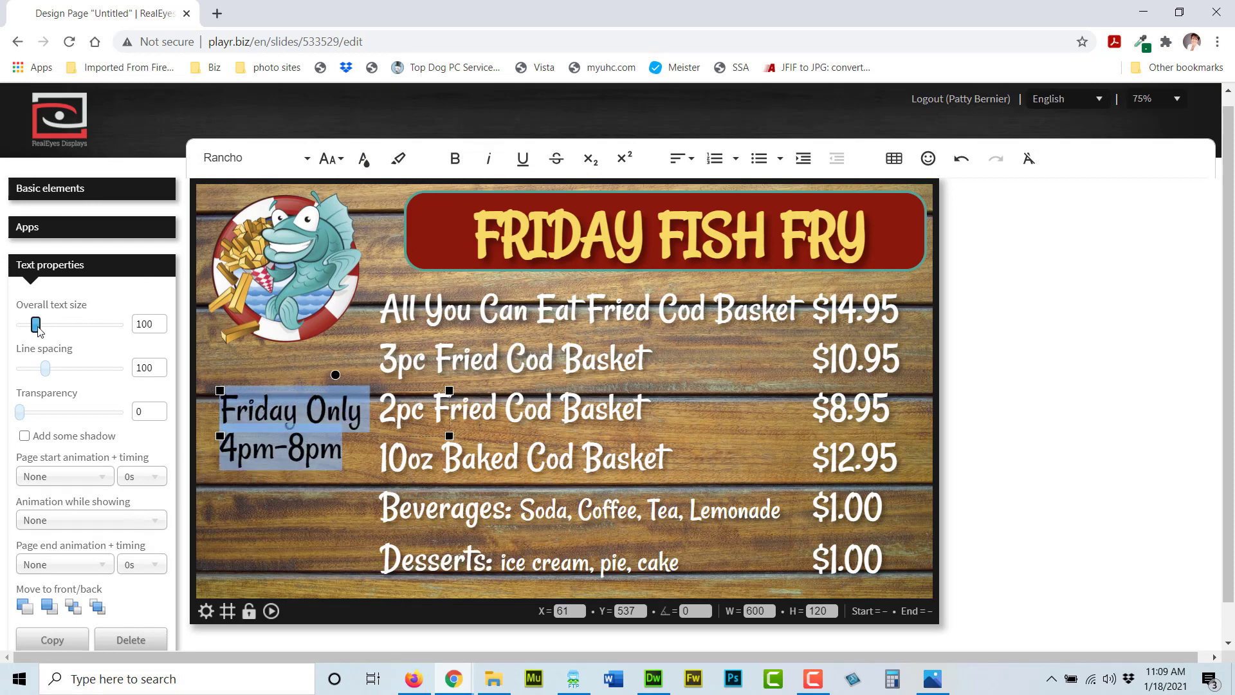
{"action": "left_click", "coordinate": [454, 158]}
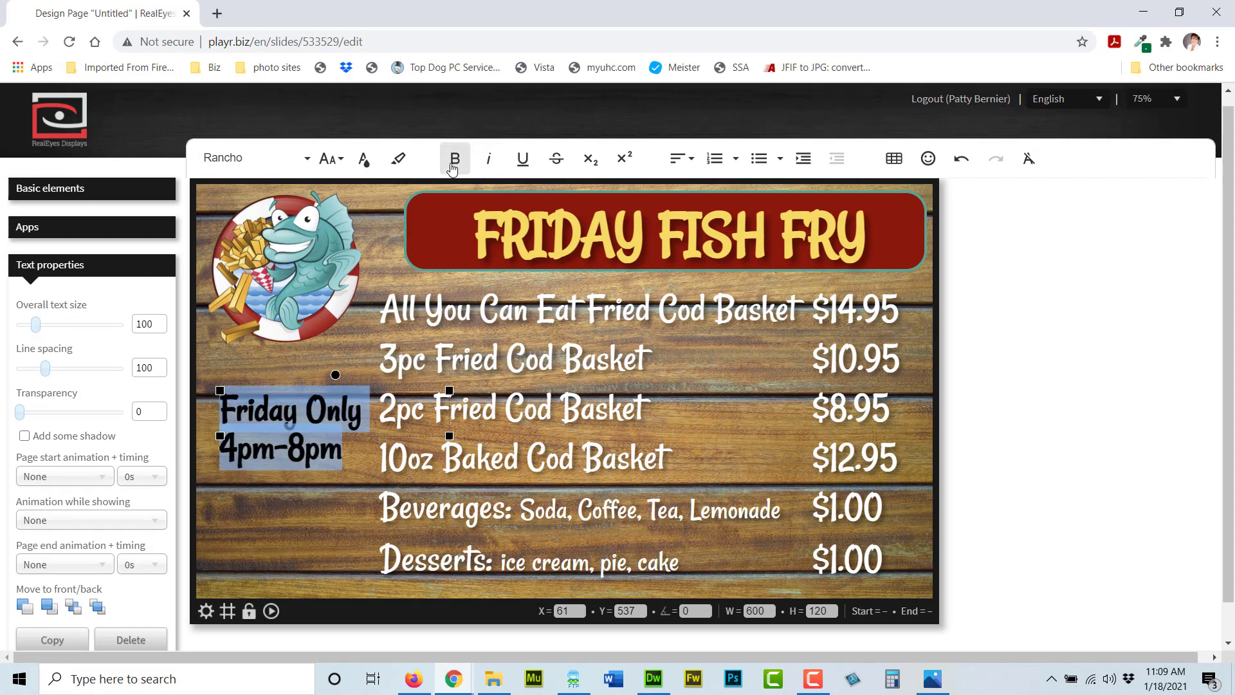
{"action": "left_click", "coordinate": [680, 158]}
{"action": "left_click", "coordinate": [696, 214]}
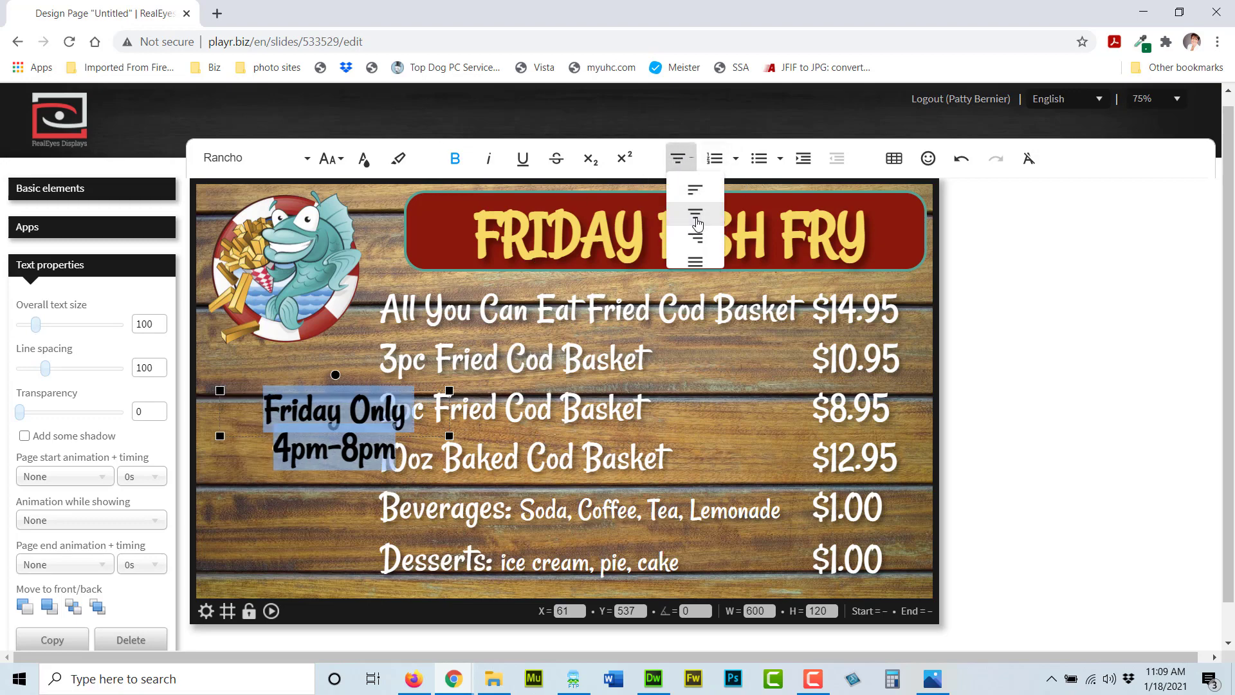
Step: Resize the "Friday Only" text box to about W = 438, H = 252 and tilt it to an angle of about 342
{"action": "left_click_drag", "start_coordinate": [449, 437], "coordinate": [392, 482]}
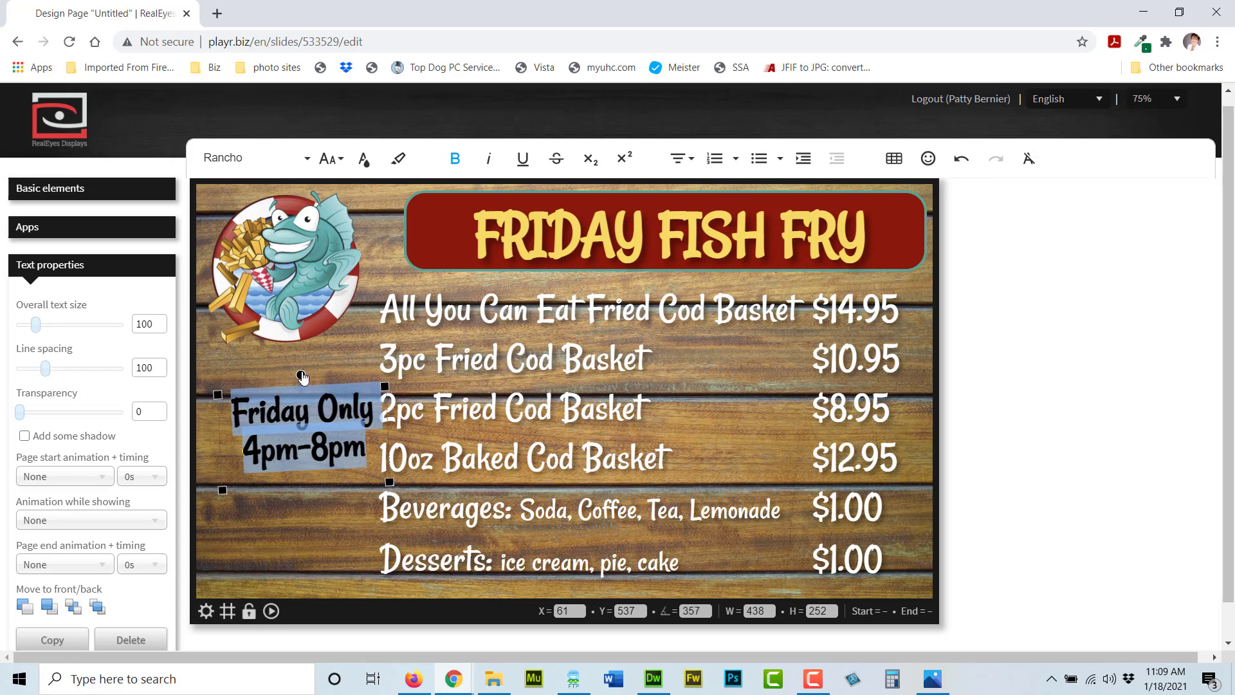
{"action": "mouse_move", "coordinate": [306, 380]}
{"action": "left_mouse_down"}
{"action": "mouse_move", "coordinate": [284, 384]}
{"action": "mouse_move", "coordinate": [272, 347]}
{"action": "mouse_move", "coordinate": [286, 377]}
{"action": "left_mouse_up"}
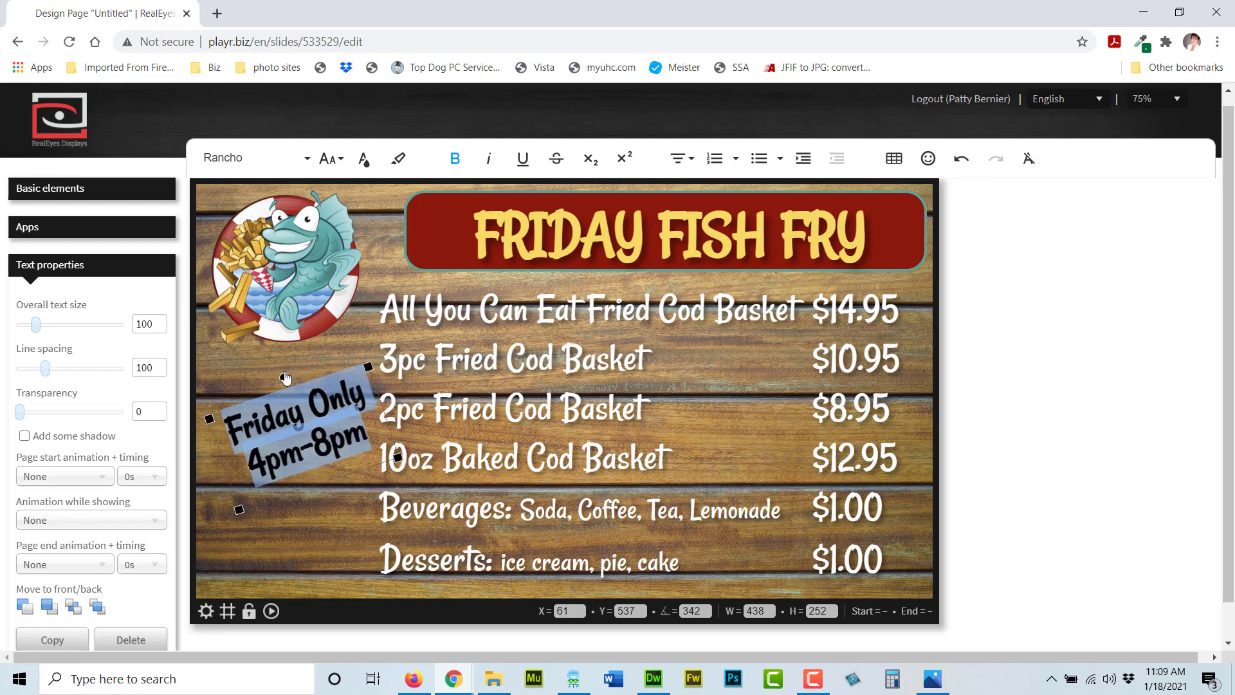
Step: Move the tilted "Friday Only" text box away from the menu items to about X = 12, Y = 562
{"action": "left_click", "coordinate": [286, 378]}
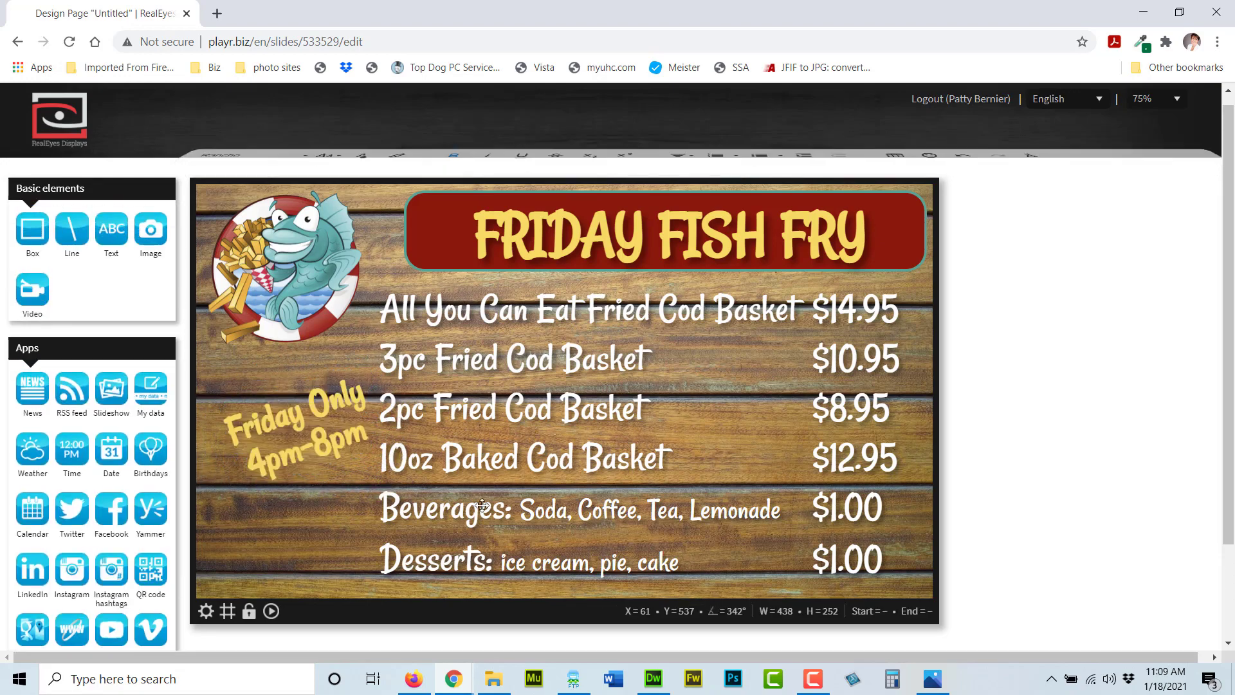
{"action": "left_click", "coordinate": [271, 395]}
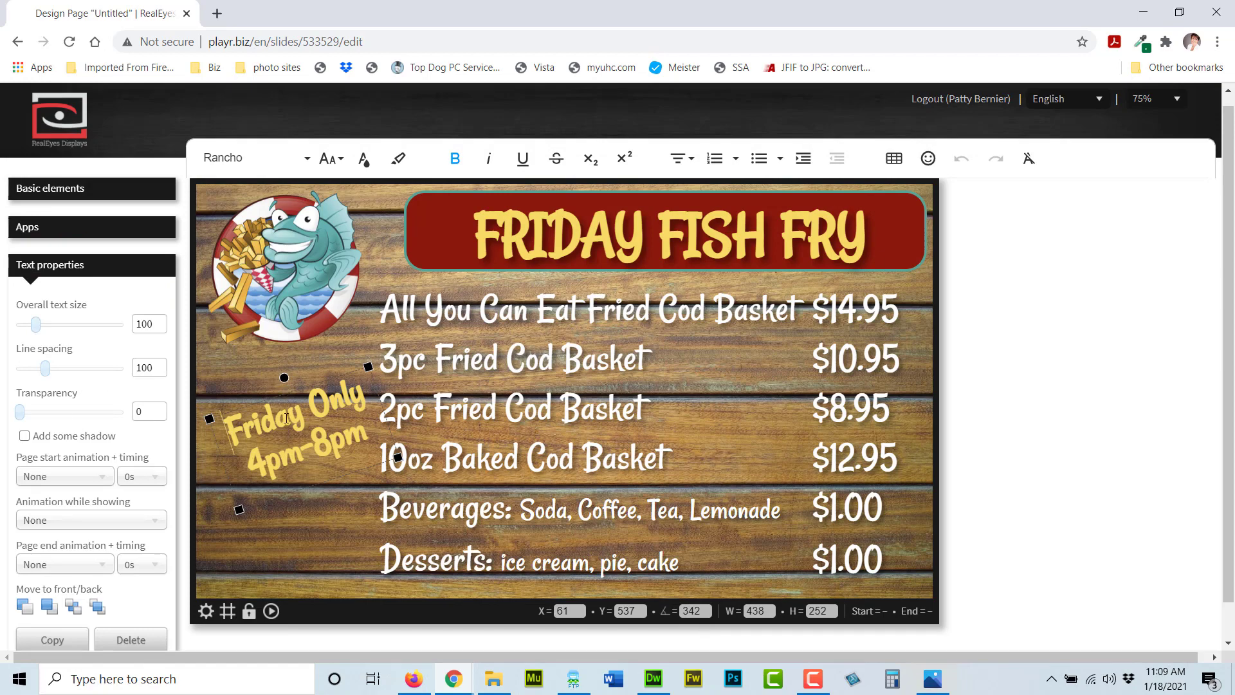
{"action": "left_click", "coordinate": [264, 392]}
{"action": "left_click_drag", "start_coordinate": [282, 418], "coordinate": [261, 424]}
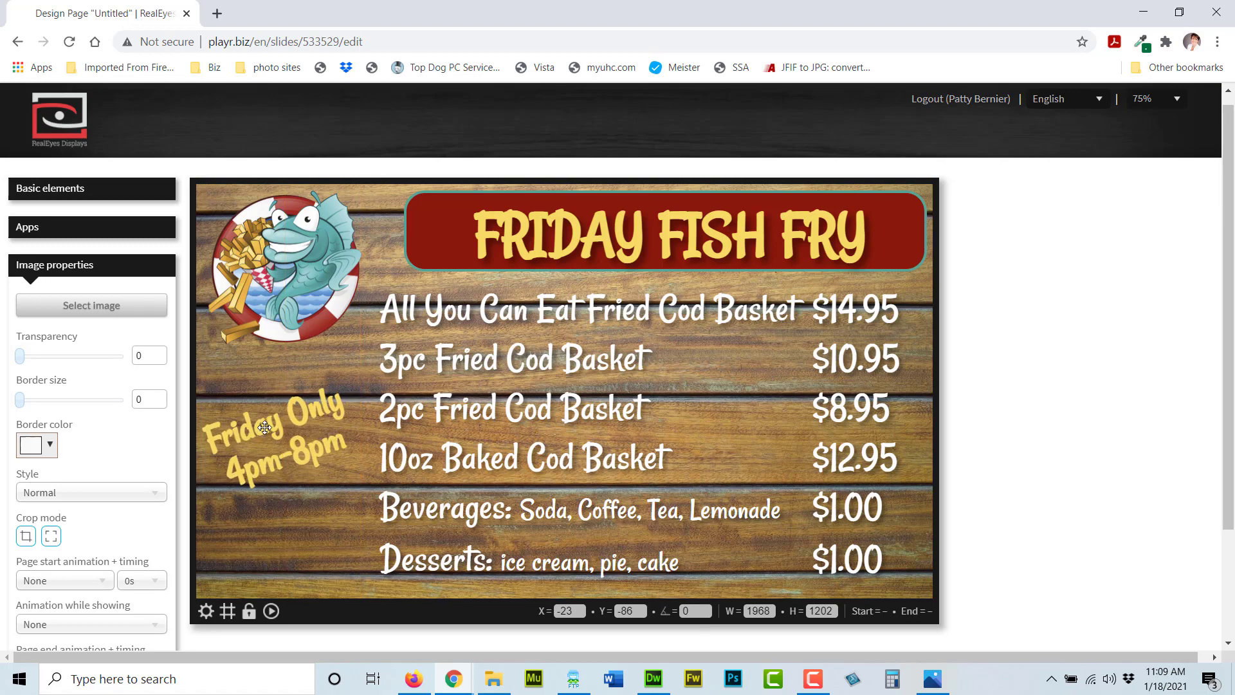
Step: Add some shadow to the "Friday Only 4pm-8pm" text
{"action": "left_click", "coordinate": [261, 424]}
{"action": "left_click", "coordinate": [25, 435]}
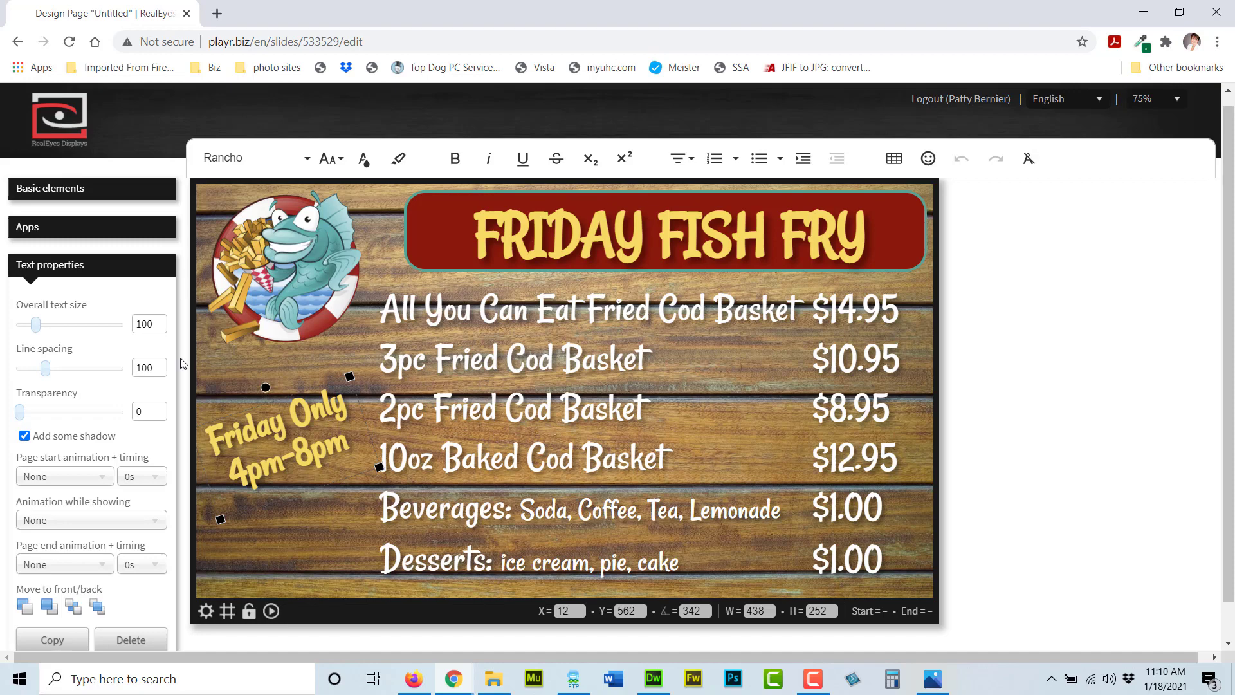
{"action": "left_click", "coordinate": [326, 514]}
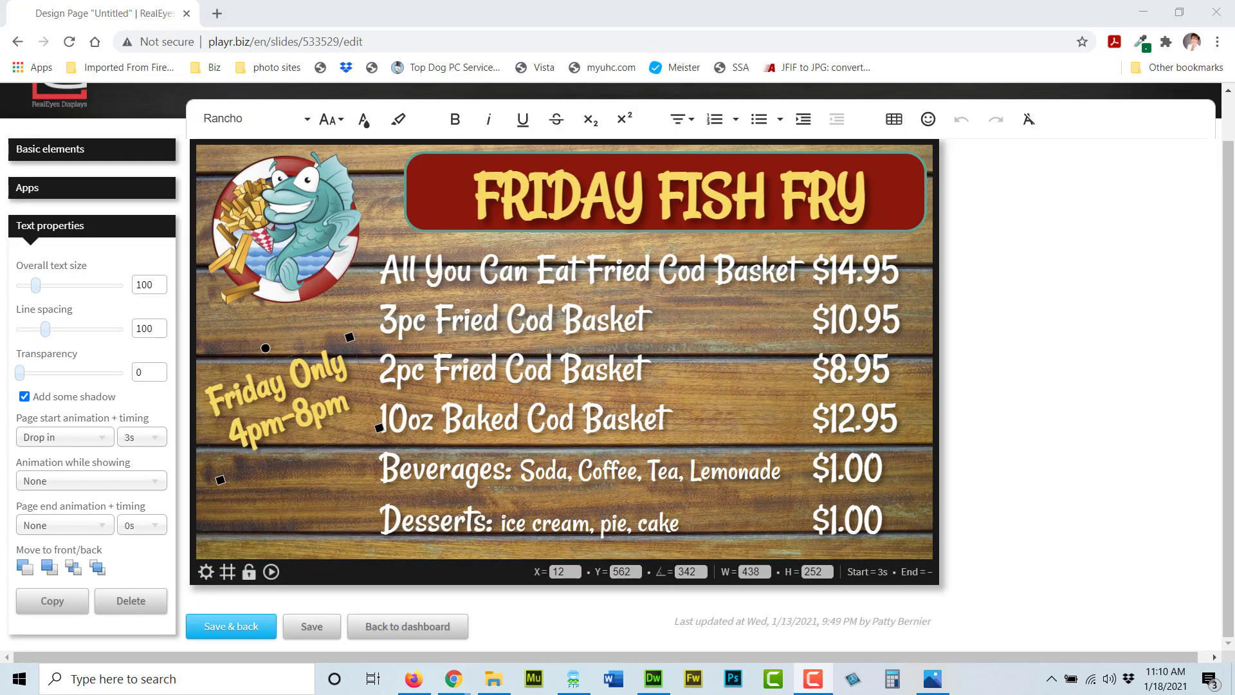
Step: Review the fish picture's page start animation choices, keeping Pop in selected
{"action": "left_click", "coordinate": [275, 211]}
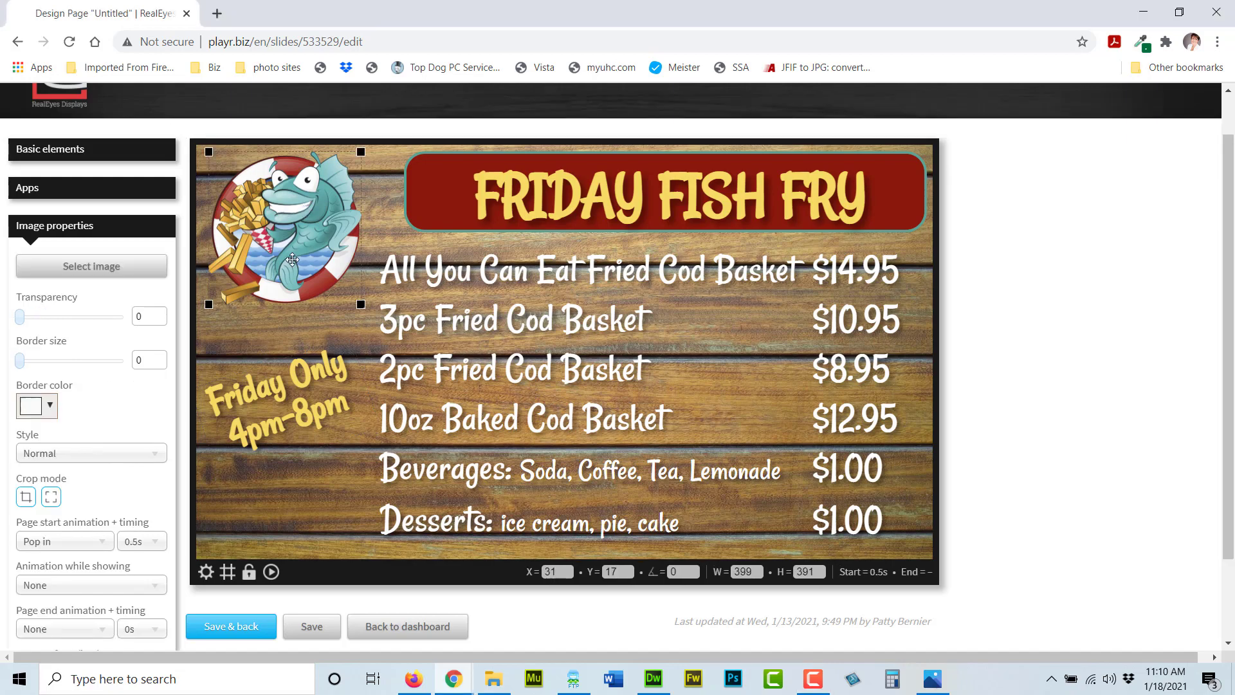
{"action": "scroll", "coordinate": [16, 559], "scroll_direction": "down", "scroll_amount": 2}
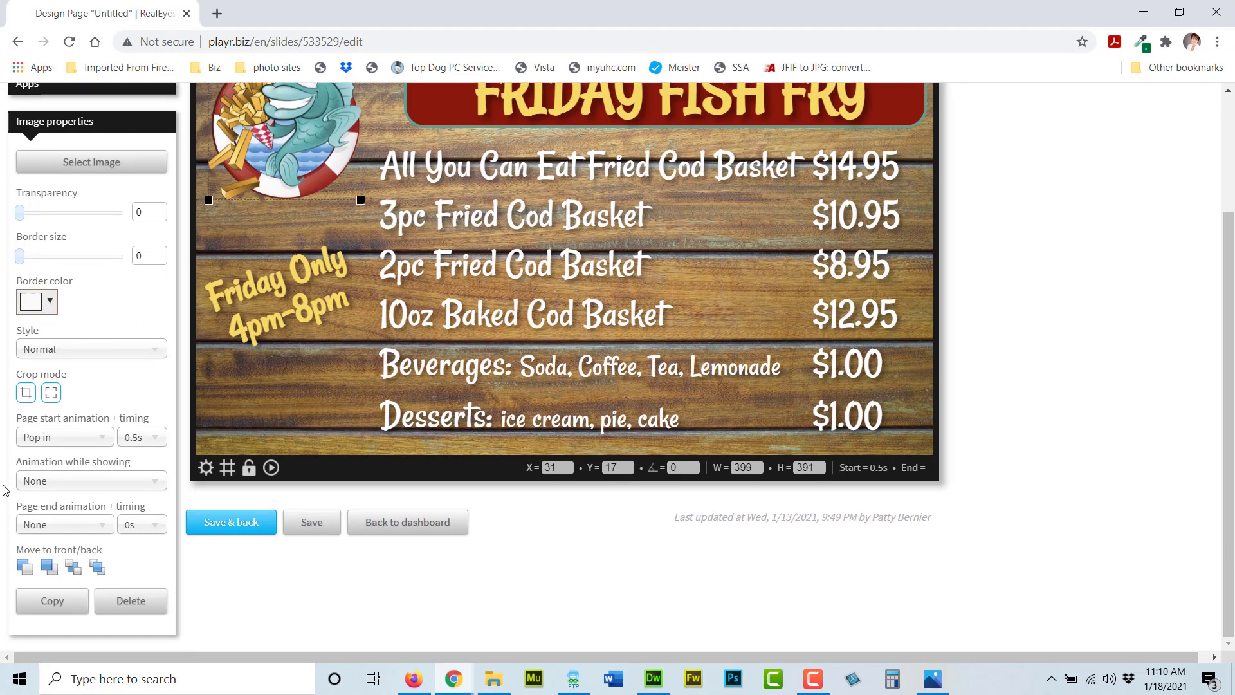
{"action": "left_click", "coordinate": [83, 444]}
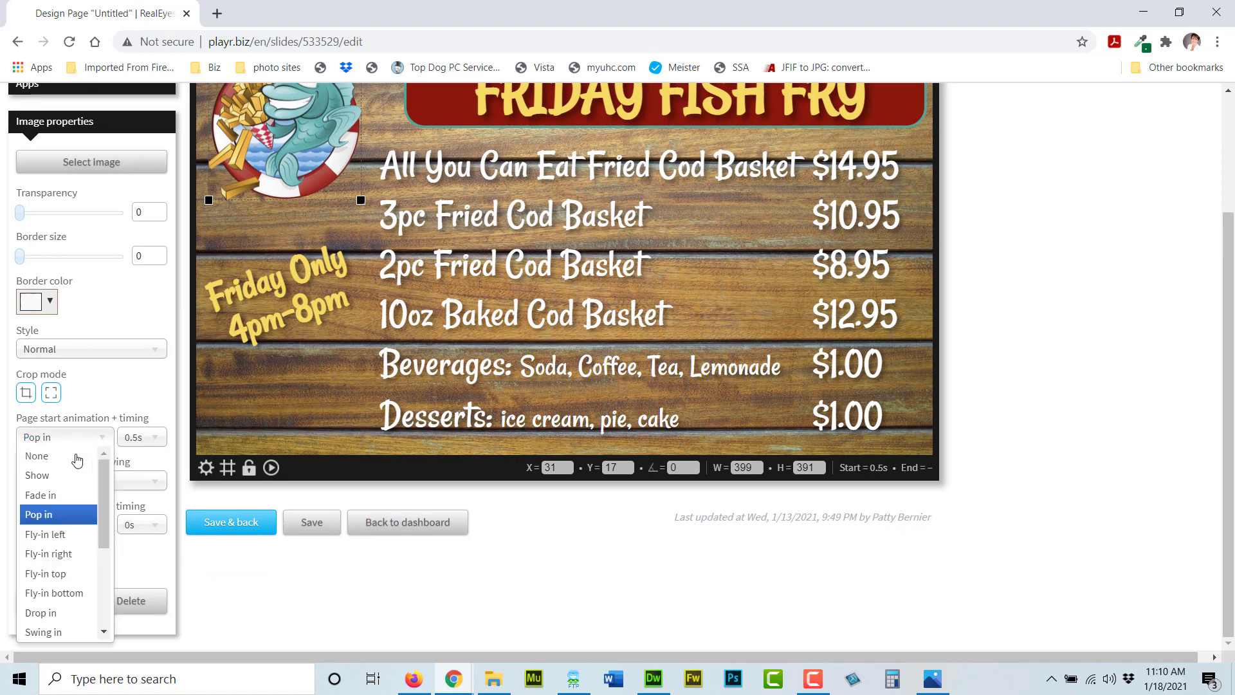
{"action": "left_click", "coordinate": [57, 517]}
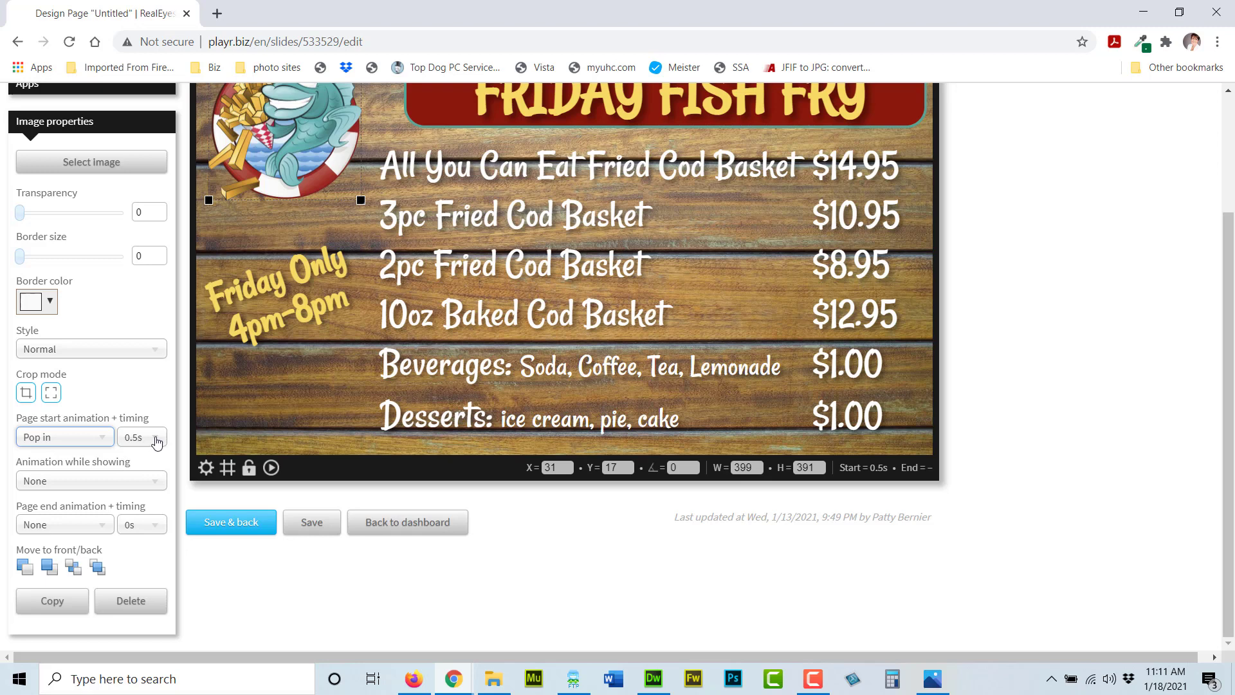
Step: Check the red title box's page start animation and play the slide's full animation sequence
{"action": "scroll", "coordinate": [308, 386], "scroll_direction": "up", "scroll_amount": 2}
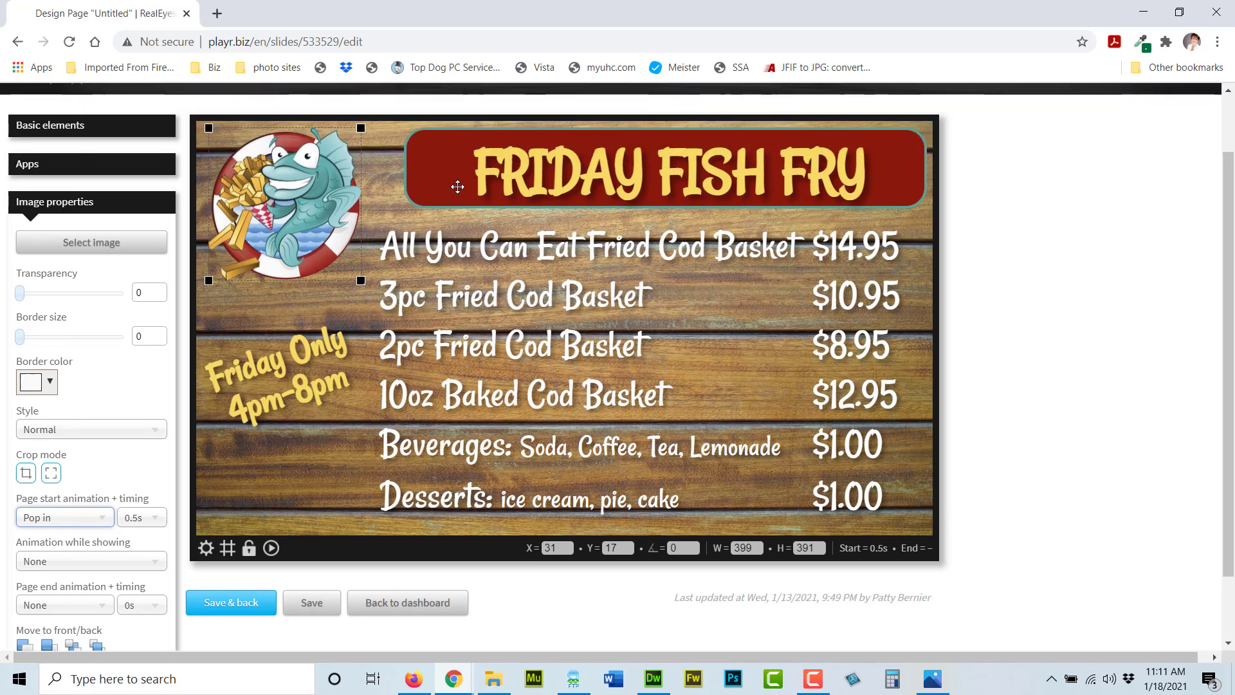
{"action": "left_click", "coordinate": [534, 171]}
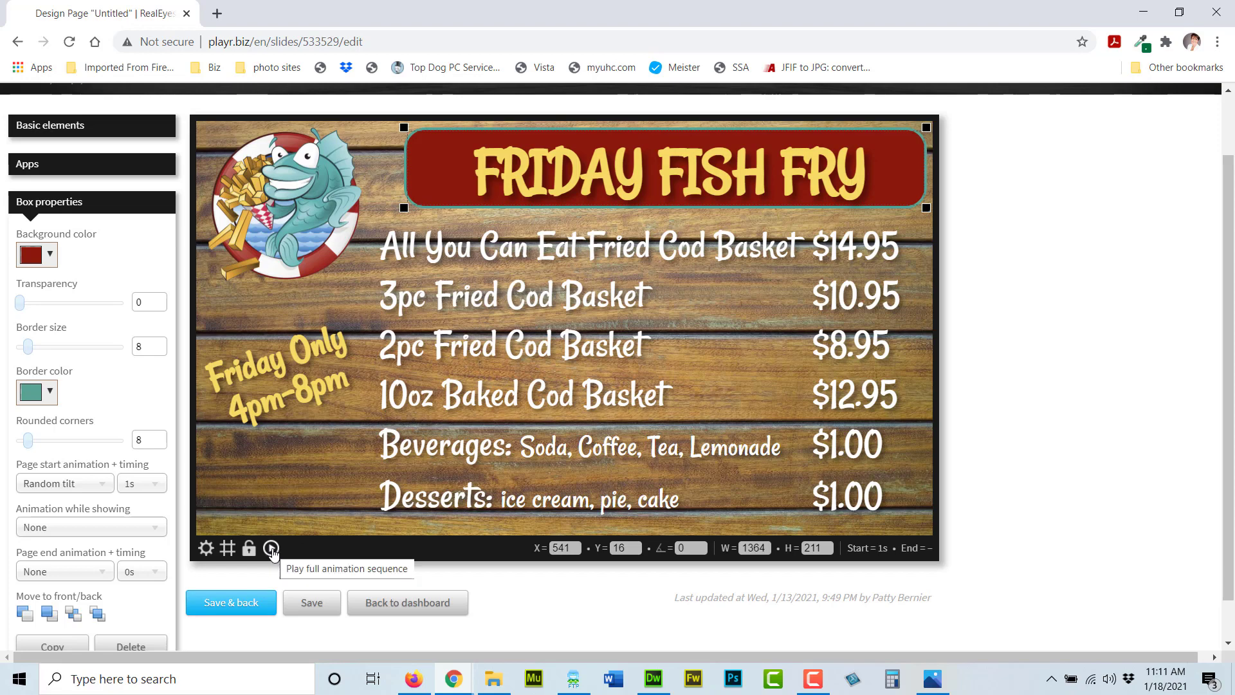
{"action": "left_click", "coordinate": [270, 548]}
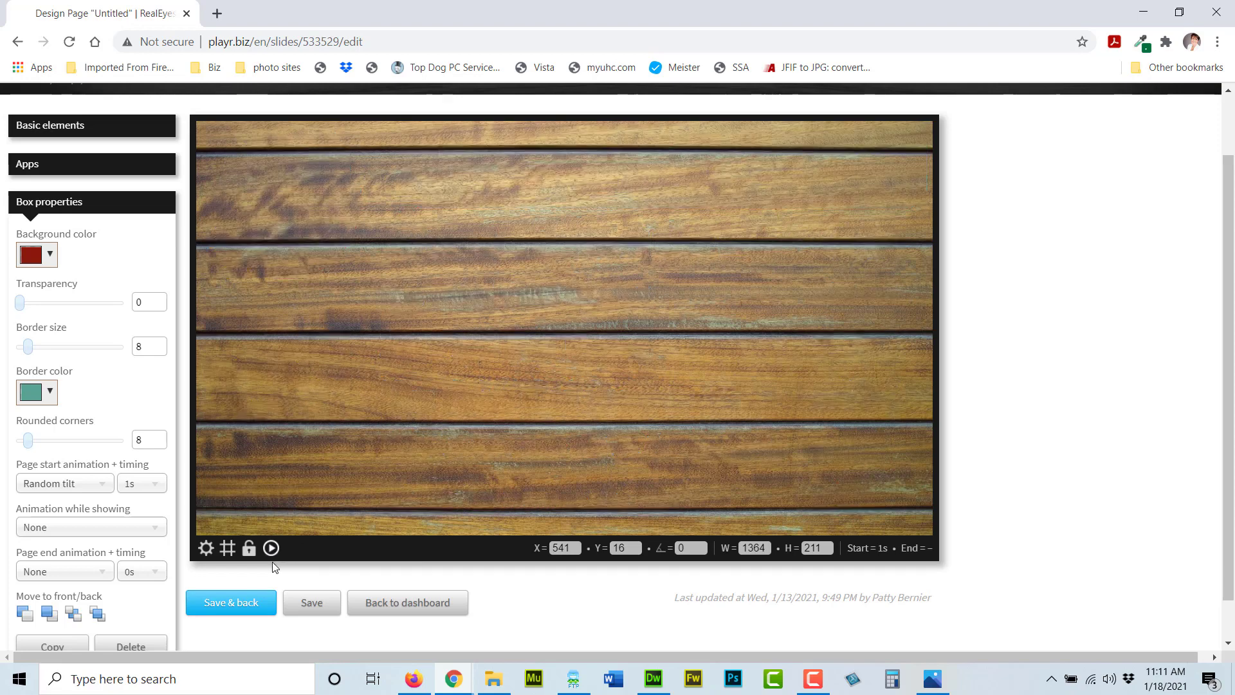